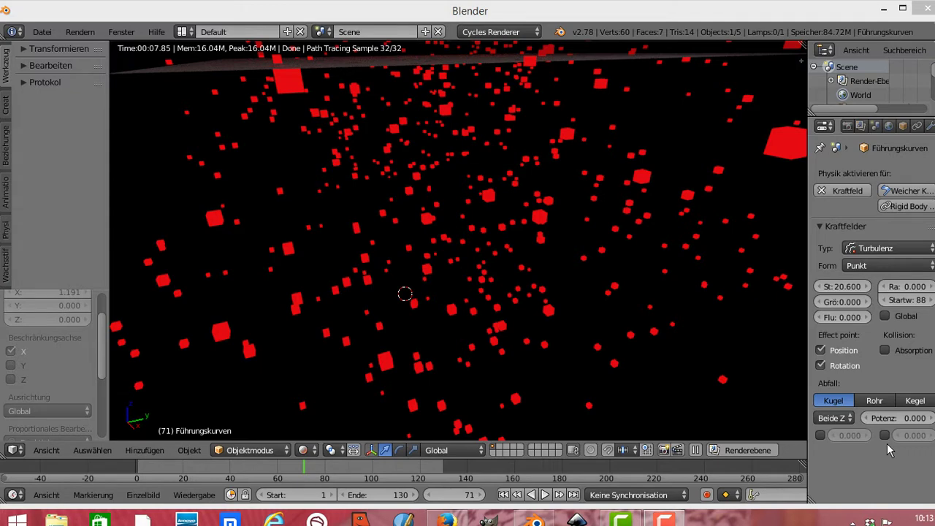
- Reload the start-up file and delete the default text object
{"action": "left_click", "coordinate": [43, 31]}
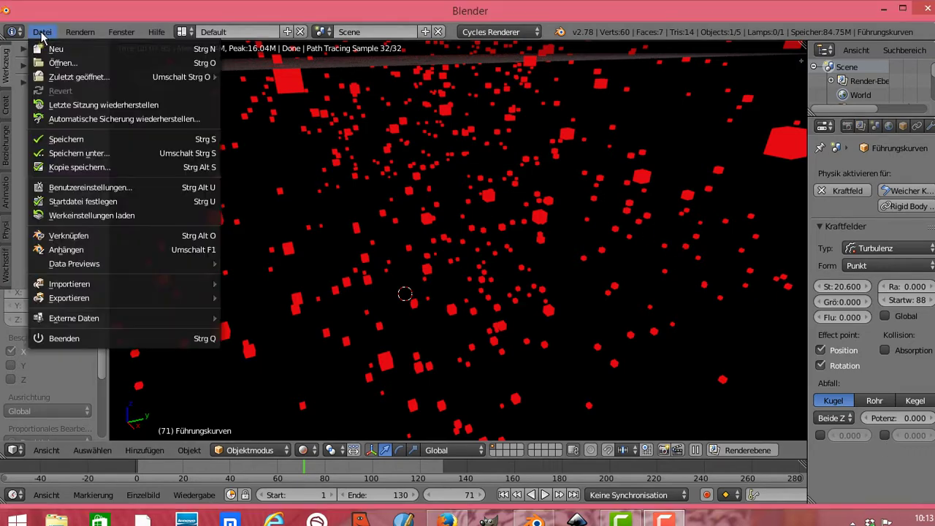
{"action": "left_click", "coordinate": [56, 49]}
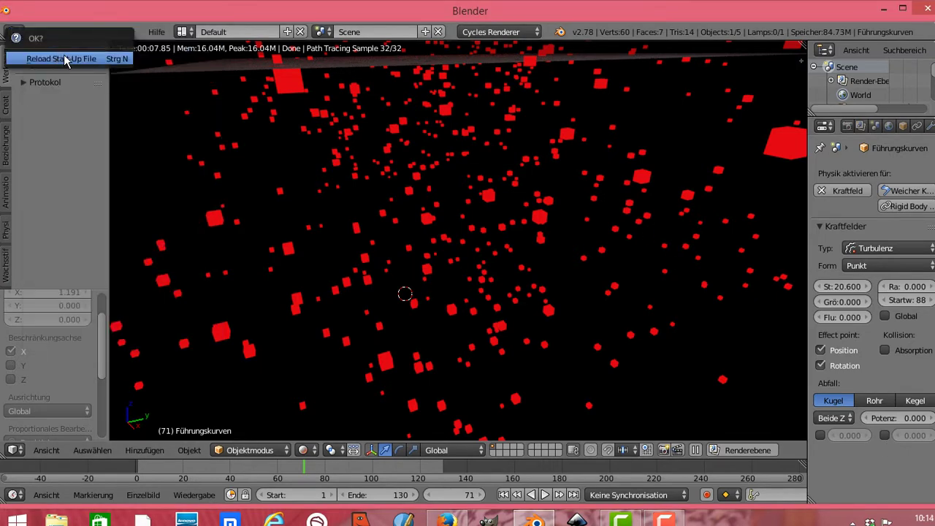
{"action": "left_click", "coordinate": [66, 55]}
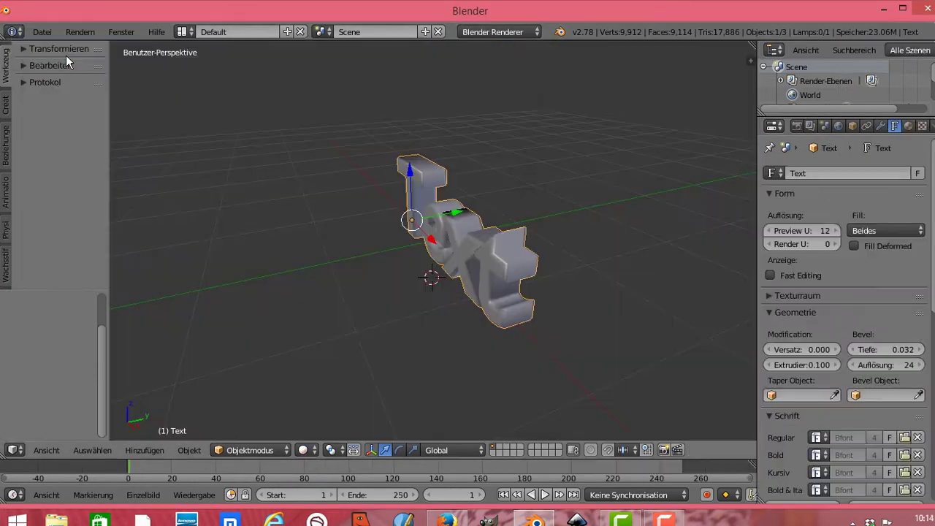
{"action": "key", "text": "x"}
{"action": "left_click", "coordinate": [444, 236]}
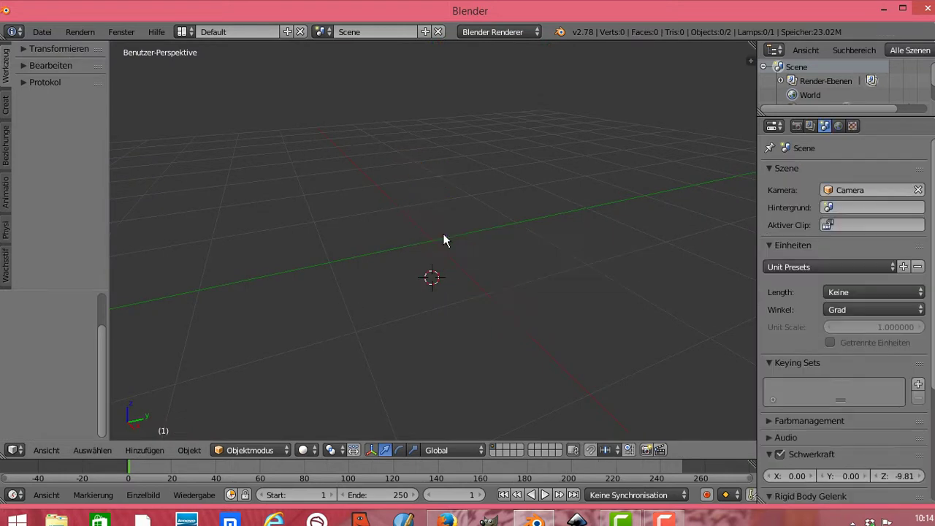
- Add a cube, move it to X -2.411, and switch the render engine to Cycles
{"action": "left_click", "coordinate": [134, 452]}
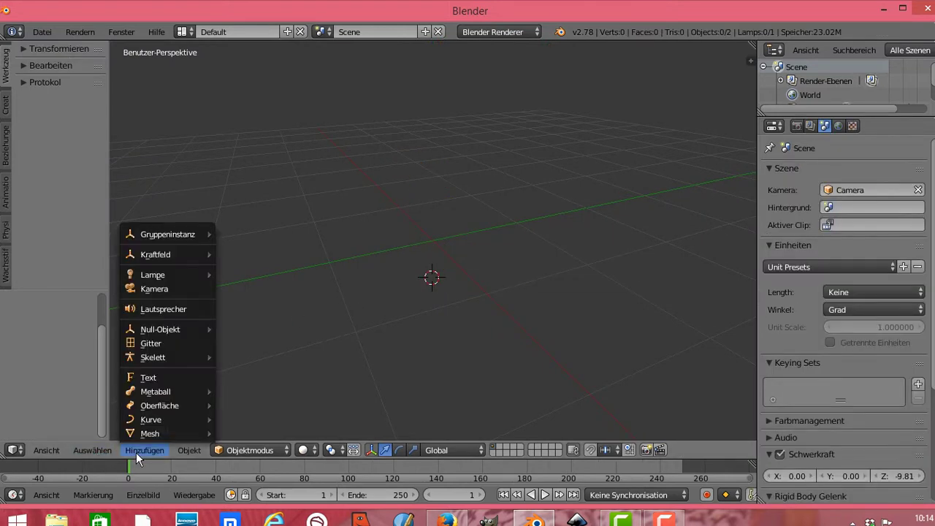
{"action": "left_click", "coordinate": [245, 329]}
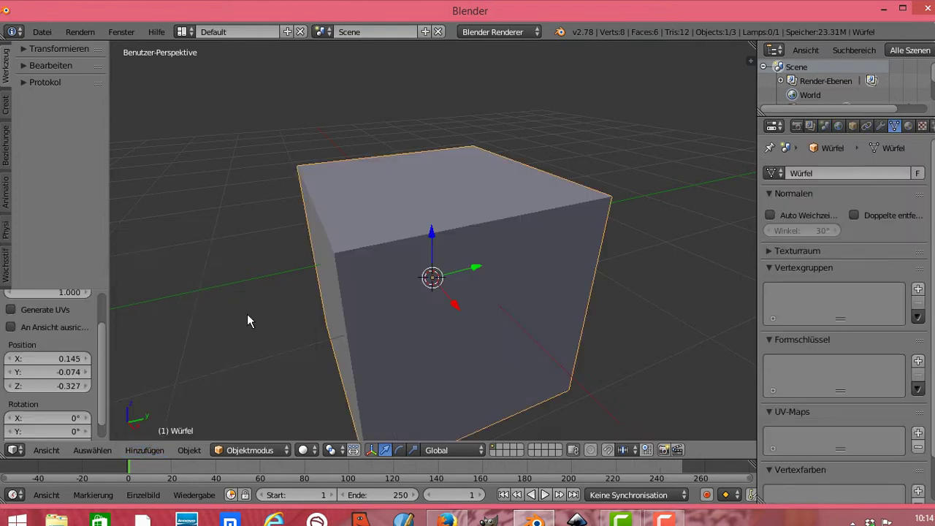
{"action": "left_click_drag", "start_coordinate": [455, 304], "coordinate": [419, 209]}
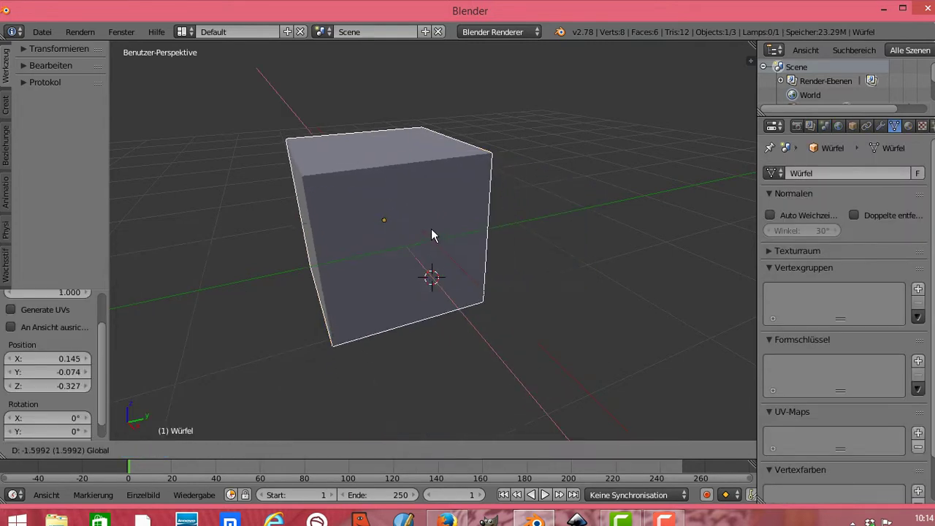
{"action": "left_click", "coordinate": [536, 33]}
{"action": "left_click", "coordinate": [516, 80]}
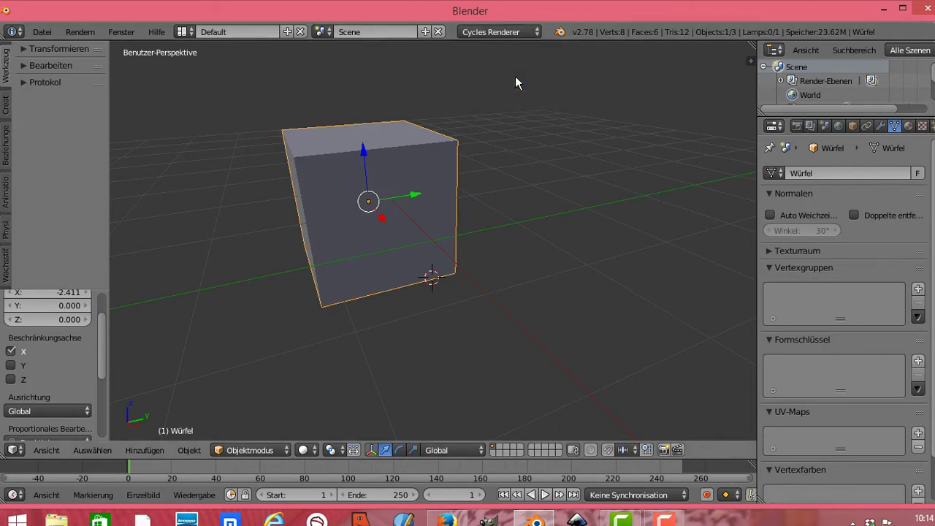
- Give the cube a new material, Material.001, with an Emission surface shader
{"action": "left_click", "coordinate": [909, 126]}
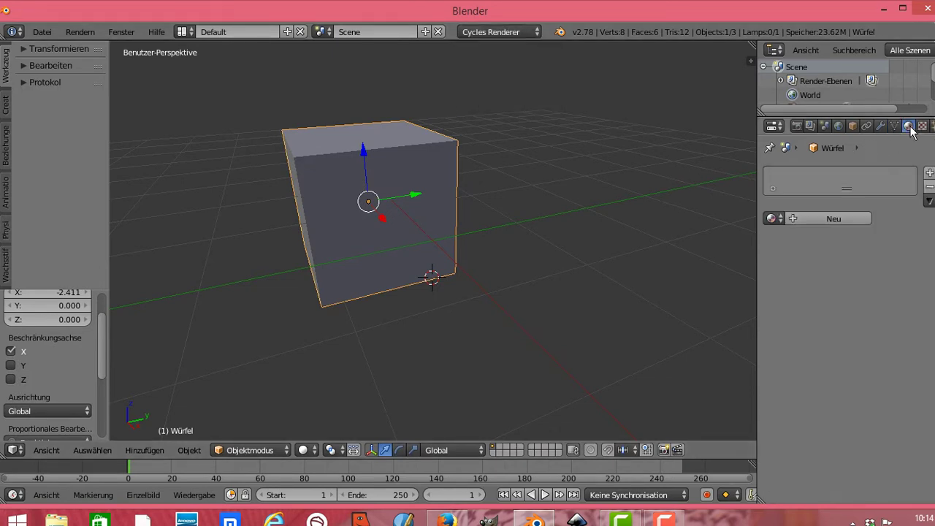
{"action": "left_click", "coordinate": [852, 218]}
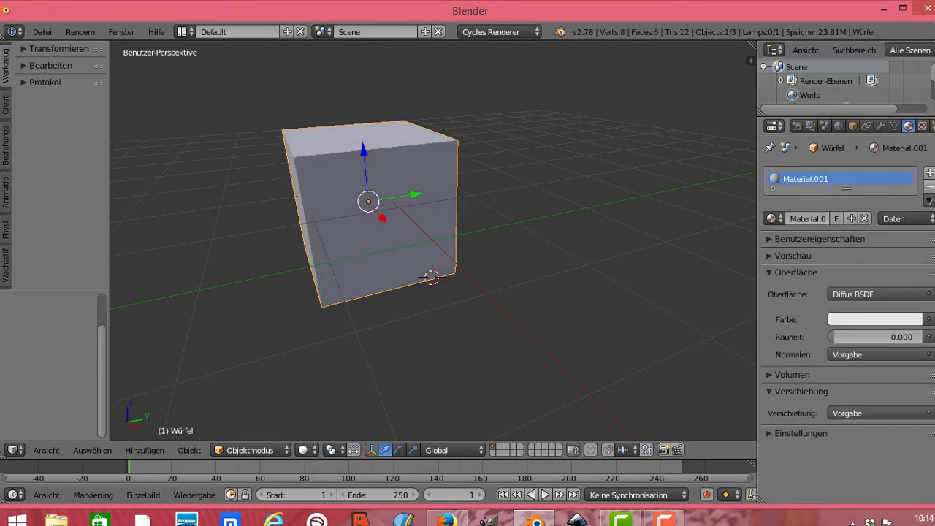
{"action": "left_click", "coordinate": [892, 293]}
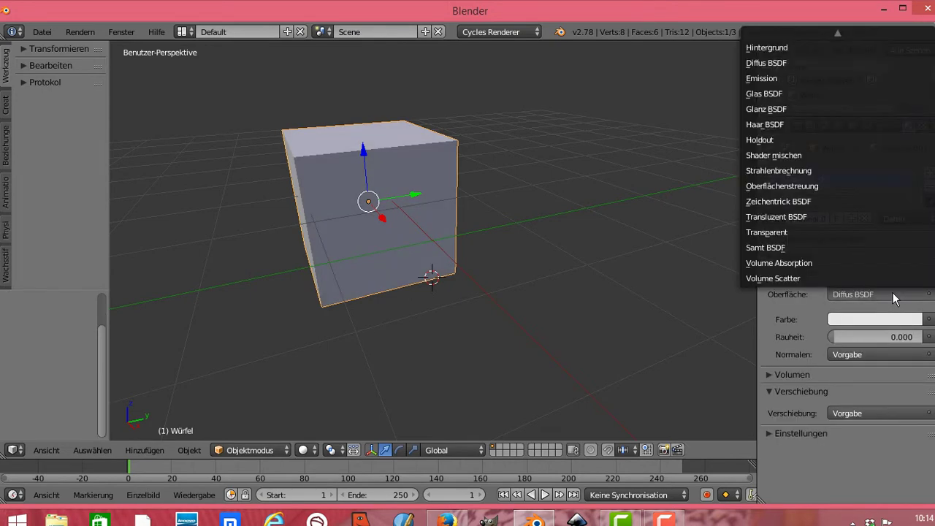
{"action": "left_click", "coordinate": [796, 80]}
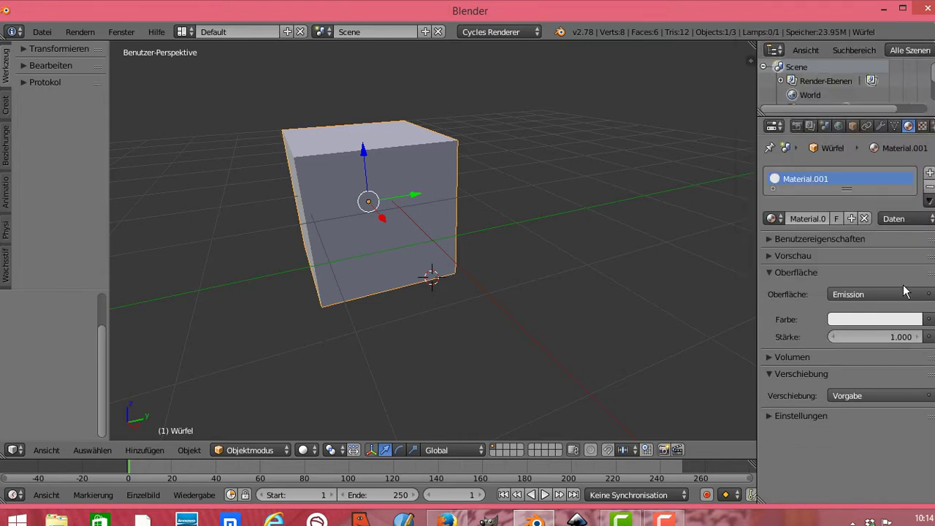
- Set the emission colour to hex e70c12 red
{"action": "left_click", "coordinate": [887, 319]}
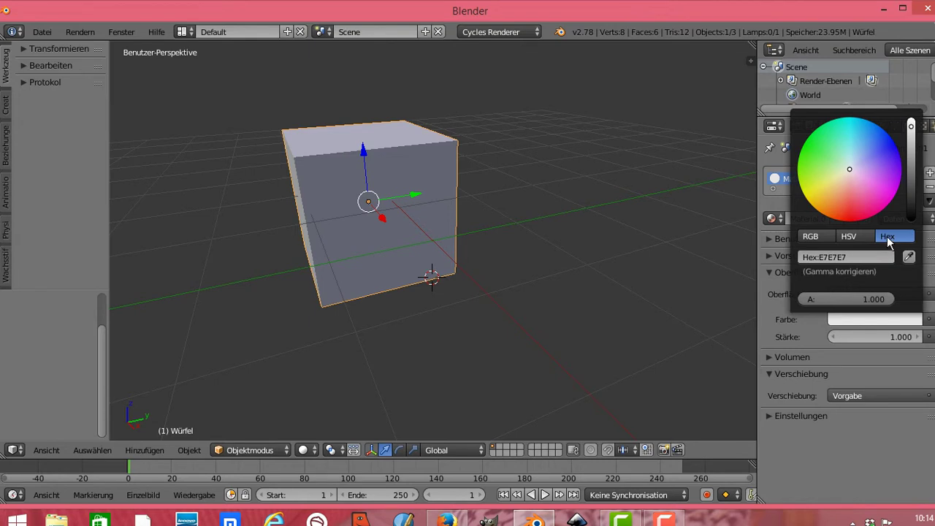
{"action": "left_click", "coordinate": [861, 257]}
{"action": "key", "text": "BackSpace"}
{"action": "type", "text": "e7"}
{"action": "type", "text": "0c12"}
{"action": "key", "text": "Return"}
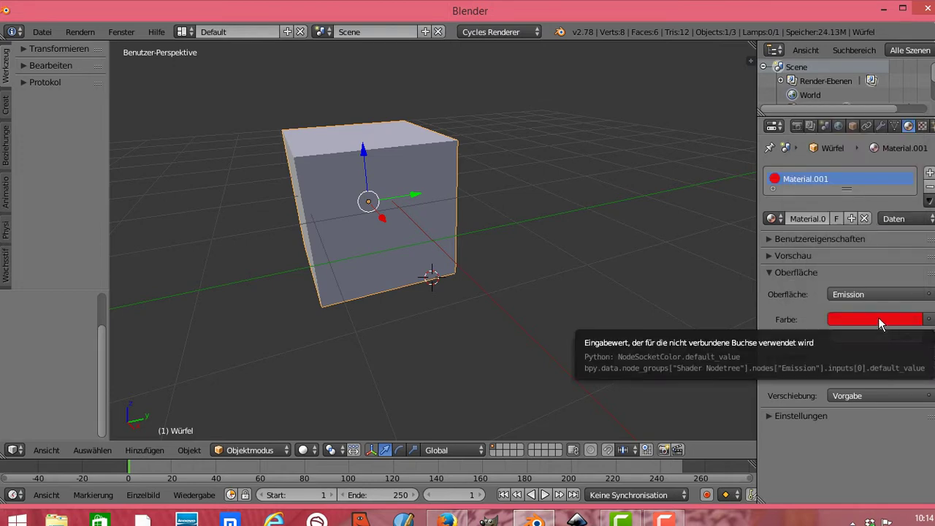
{"action": "left_click", "coordinate": [928, 320]}
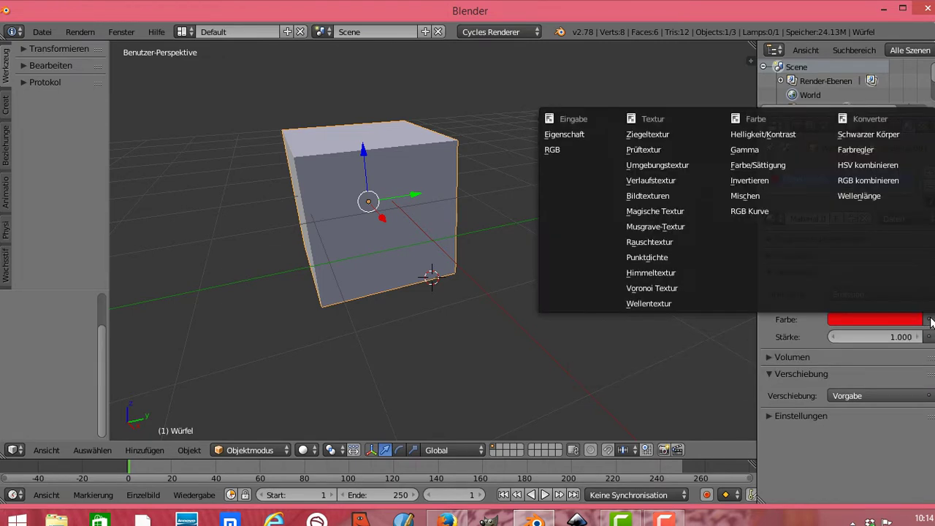
- Feed the emission colour from a Preetham Himmeltextur with Trübung 3.600
{"action": "left_click", "coordinate": [696, 271]}
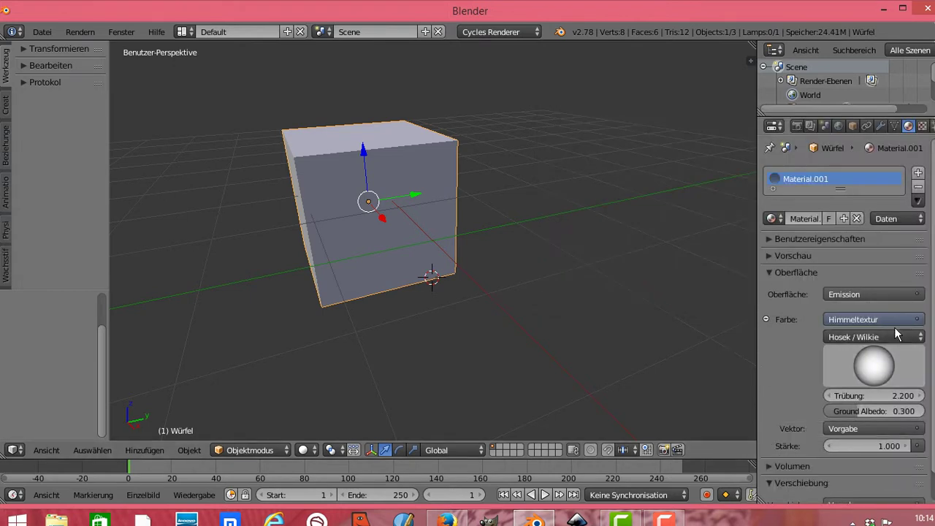
{"action": "left_click", "coordinate": [921, 337]}
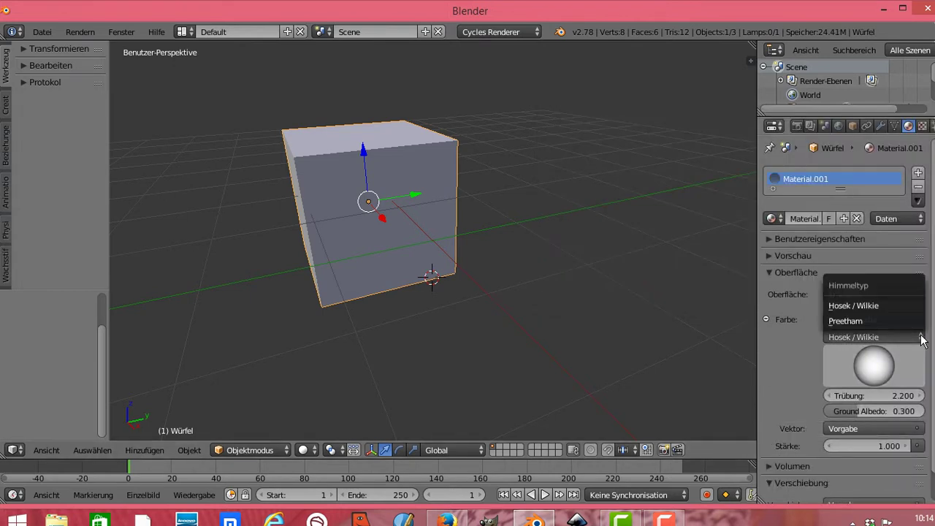
{"action": "left_click", "coordinate": [886, 306]}
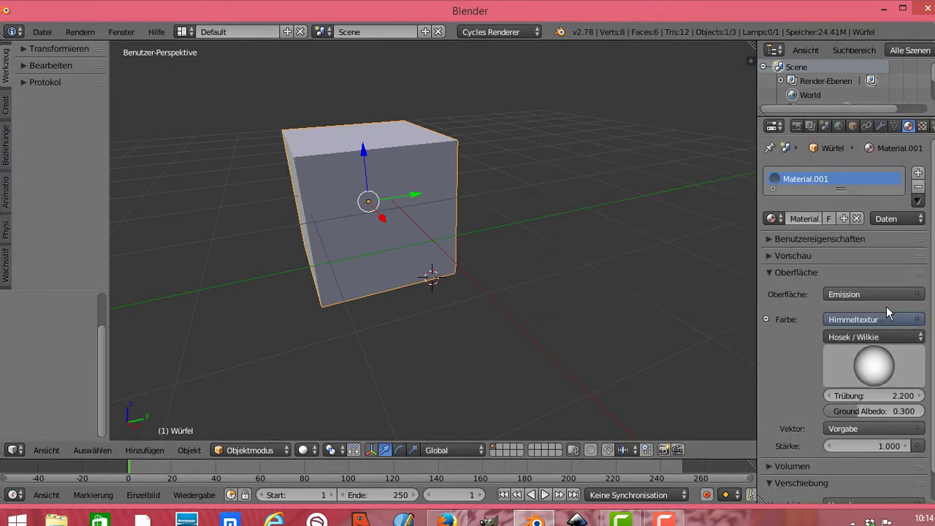
{"action": "left_click", "coordinate": [921, 337]}
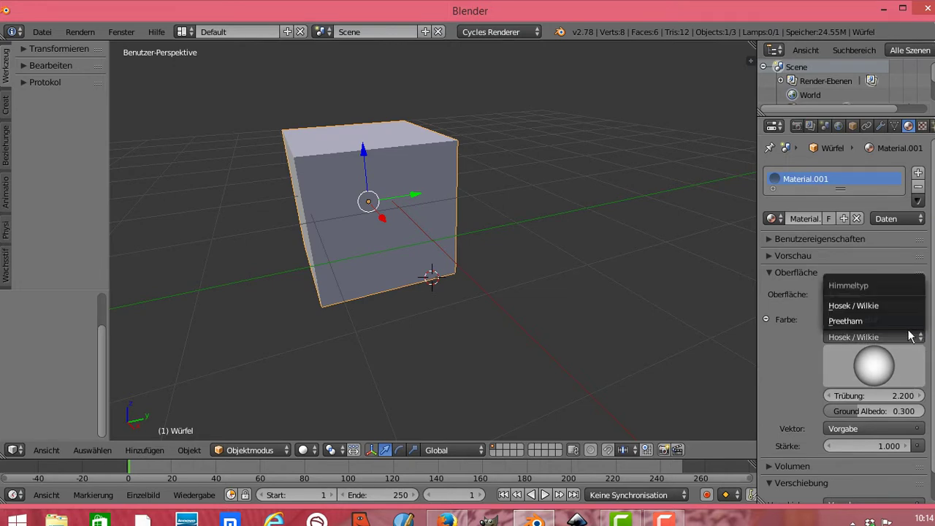
{"action": "left_click", "coordinate": [888, 316]}
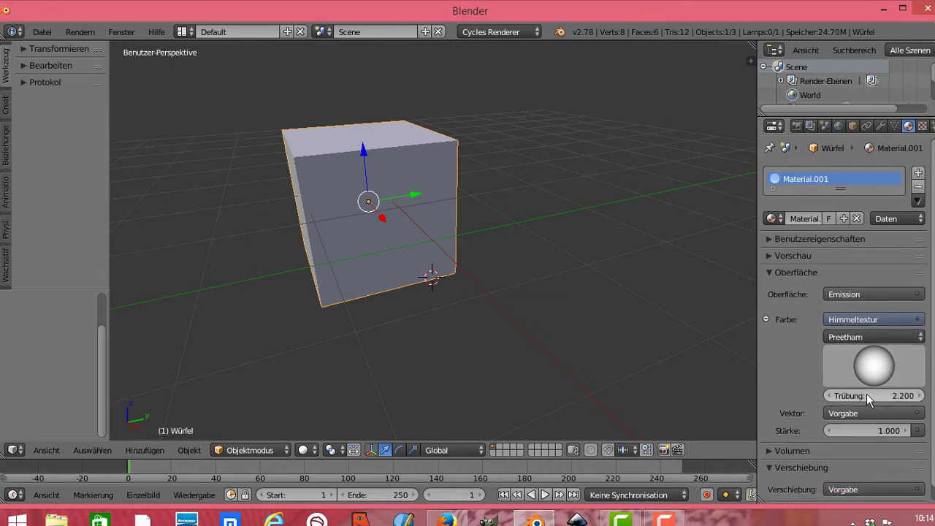
{"action": "left_click_drag", "start_coordinate": [867, 394], "coordinate": [914, 394]}
{"action": "mouse_move", "coordinate": [899, 395]}
{"action": "left_mouse_down"}
{"action": "mouse_move", "coordinate": [833, 395]}
{"action": "mouse_move", "coordinate": [888, 396]}
{"action": "mouse_move", "coordinate": [867, 395]}
{"action": "left_mouse_up"}
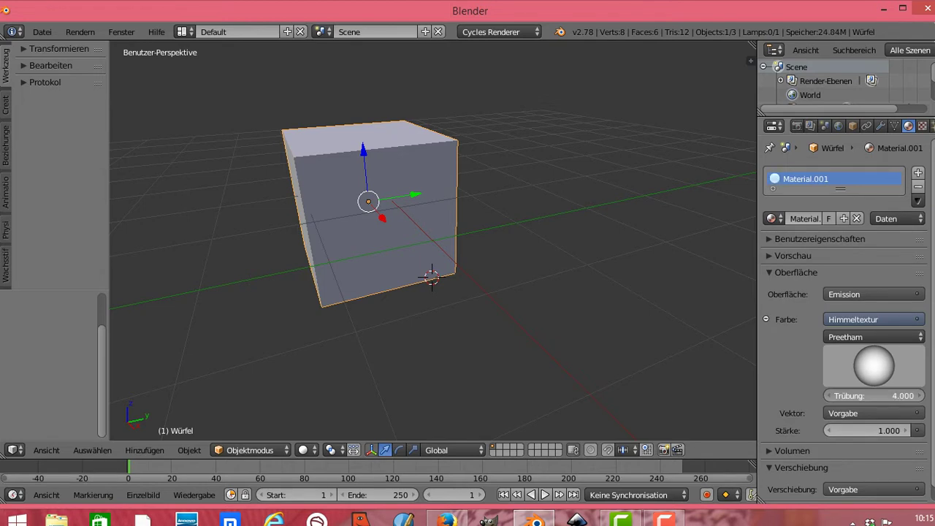
- Set the emission Stärke to 7.600
{"action": "left_click", "coordinate": [855, 431]}
{"action": "key", "text": "BackSpace"}
{"action": "type", "text": "7."}
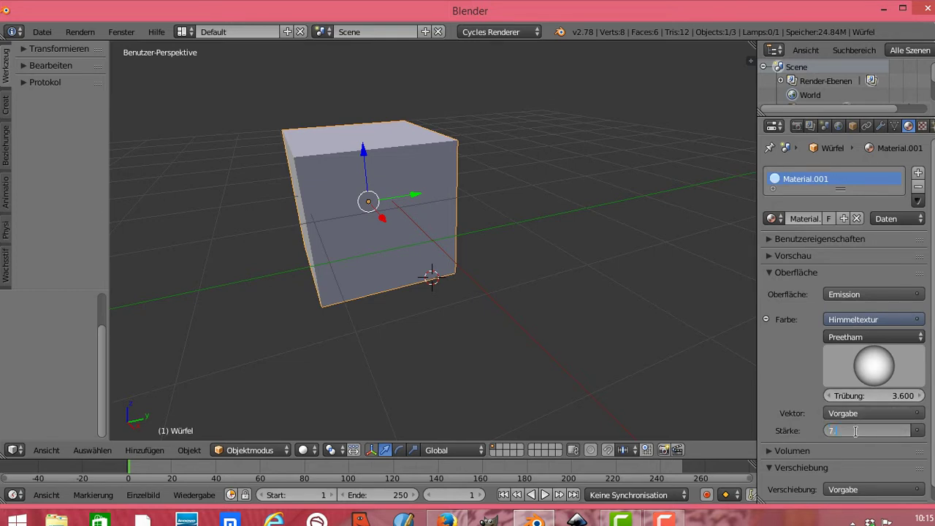
{"action": "type", "text": "6"}
{"action": "key", "text": "Return"}
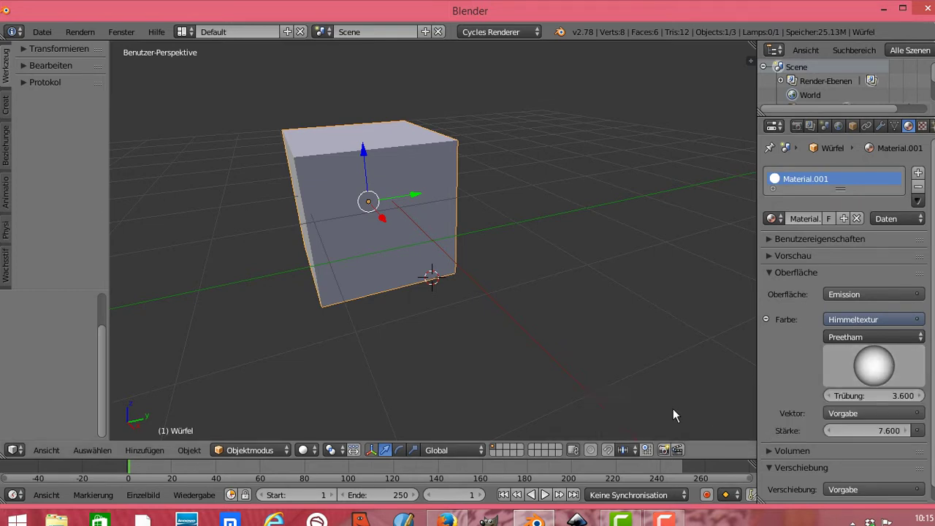
- Show rendered view and lower the sky texture's Trübung to 1.100
{"action": "left_click", "coordinate": [306, 450]}
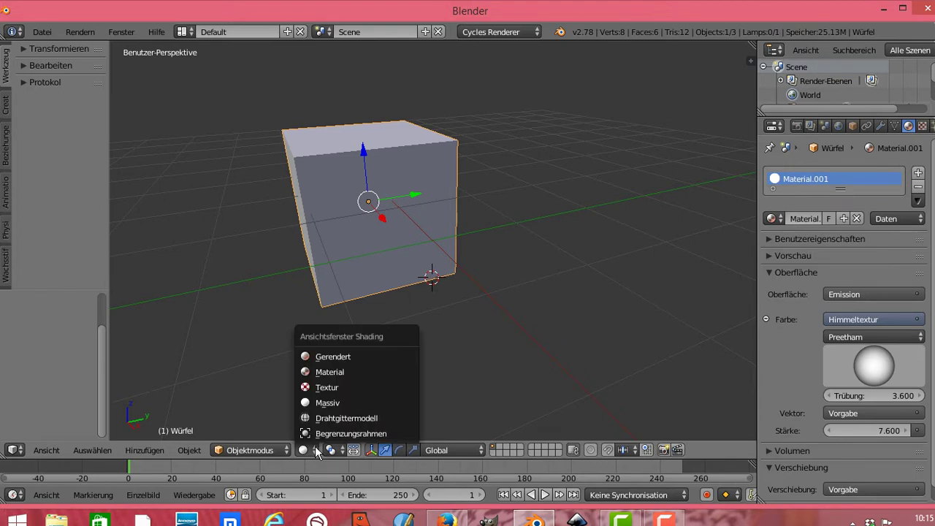
{"action": "left_click", "coordinate": [347, 356]}
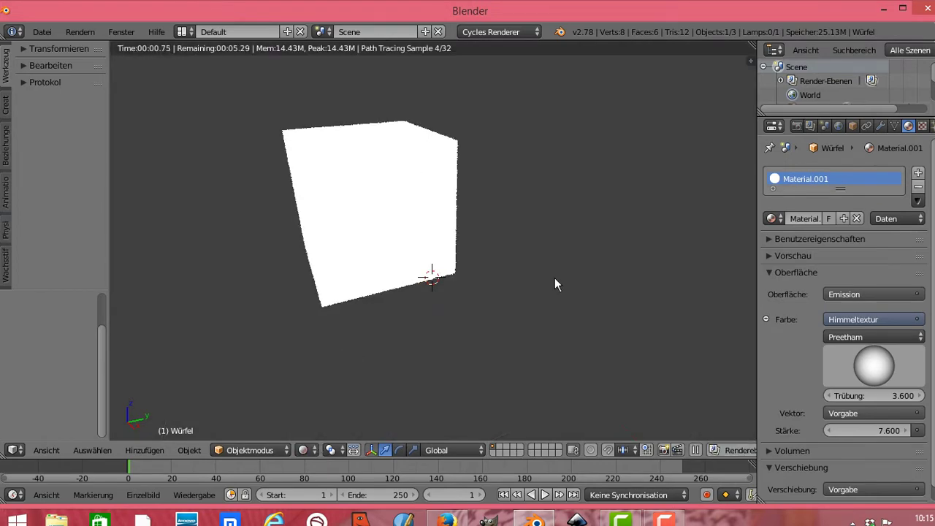
{"action": "mouse_move", "coordinate": [865, 381]}
{"action": "left_mouse_down"}
{"action": "mouse_move", "coordinate": [891, 376]}
{"action": "mouse_move", "coordinate": [876, 397]}
{"action": "mouse_move", "coordinate": [841, 396]}
{"action": "left_mouse_up"}
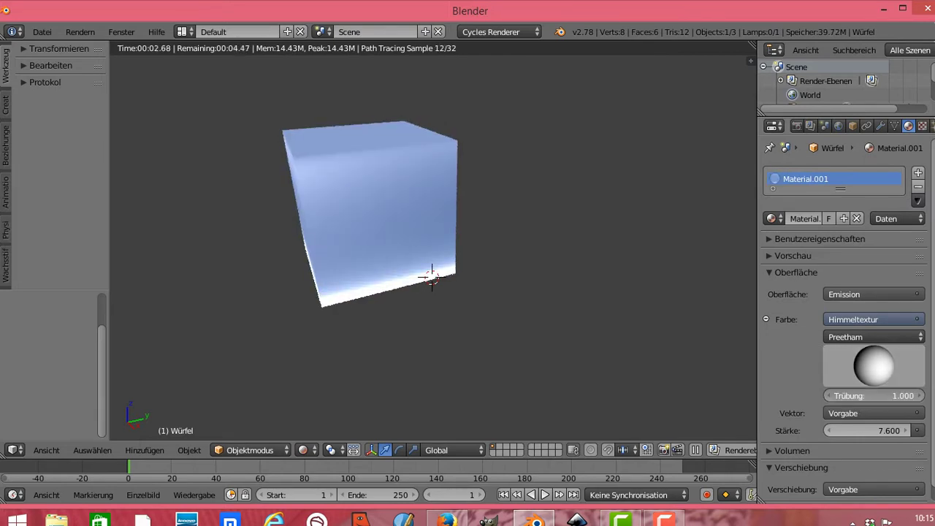
{"action": "left_click_drag", "start_coordinate": [862, 396], "coordinate": [859, 405]}
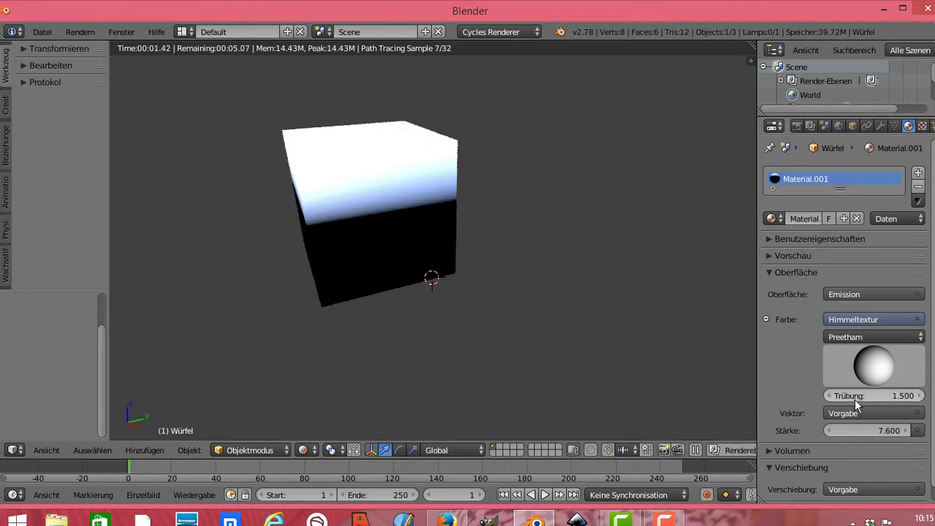
{"action": "left_click_drag", "start_coordinate": [859, 405], "coordinate": [840, 406]}
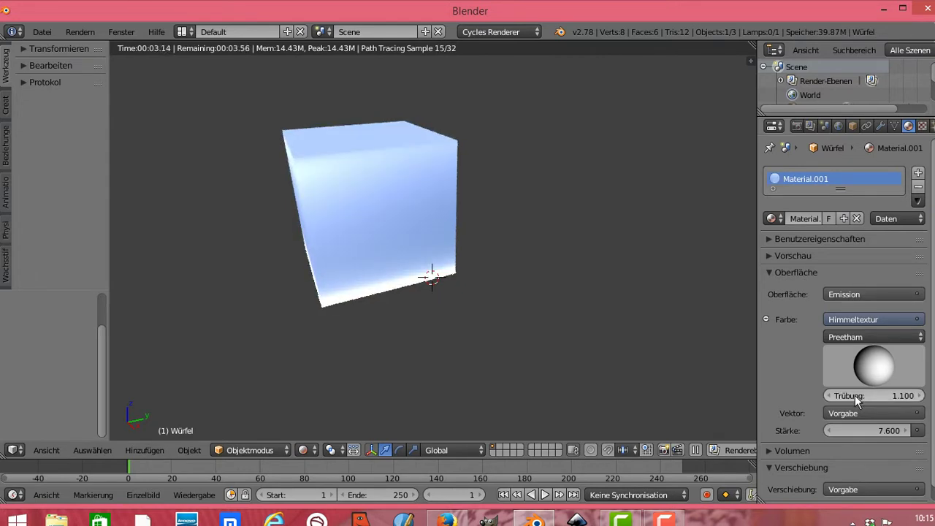
- Return the viewport shading to Massiv (solid)
{"action": "left_click", "coordinate": [317, 451]}
{"action": "left_click", "coordinate": [351, 355]}
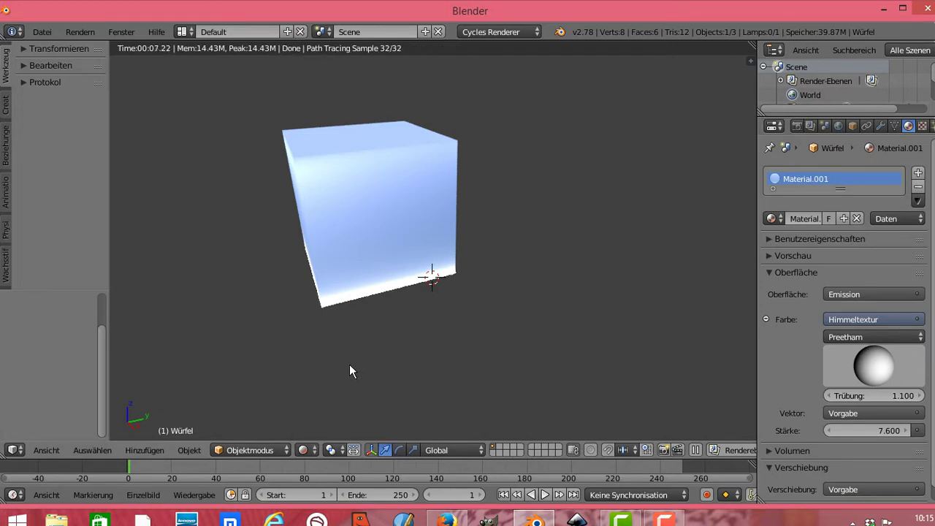
{"action": "left_click", "coordinate": [314, 450]}
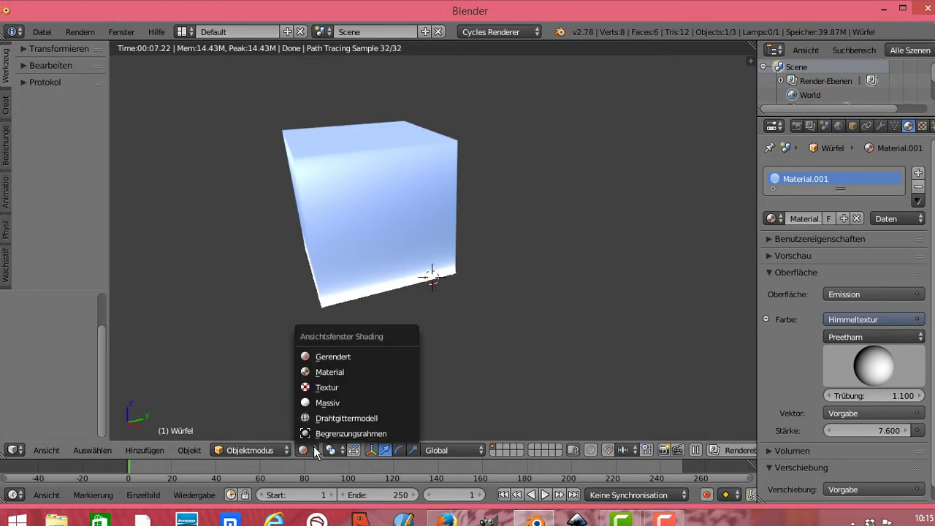
{"action": "left_click", "coordinate": [339, 404]}
- Move the cube along X to about -49.941, away from the scene centre
{"action": "left_click", "coordinate": [408, 335]}
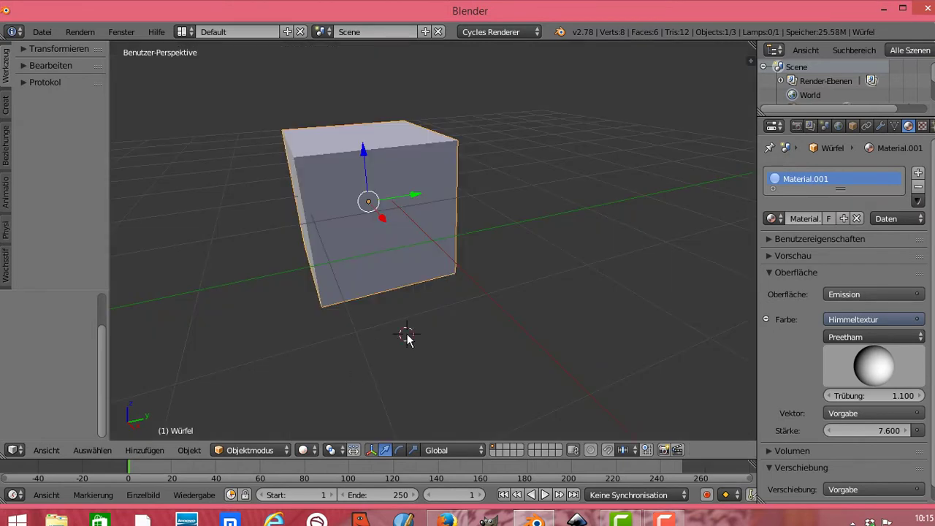
{"action": "key", "text": "g"}
{"action": "key", "text": "x"}
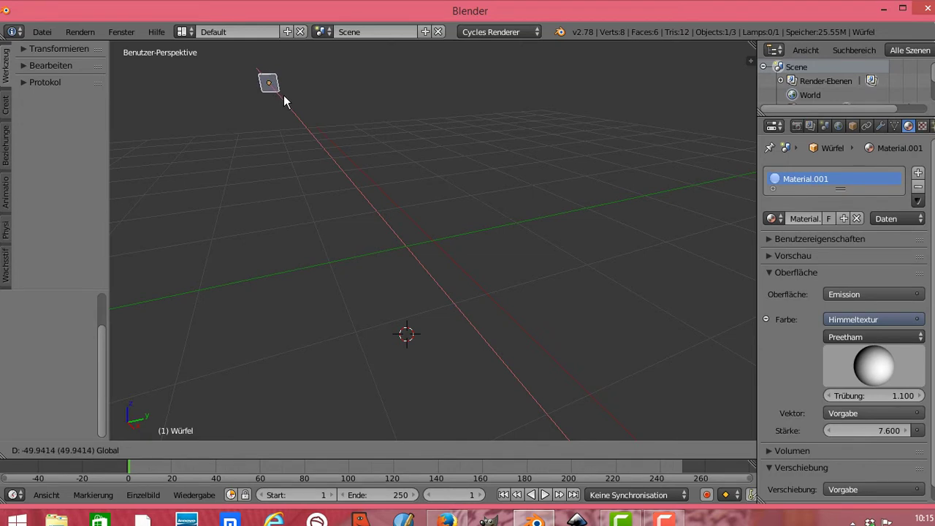
{"action": "left_click", "coordinate": [283, 95]}
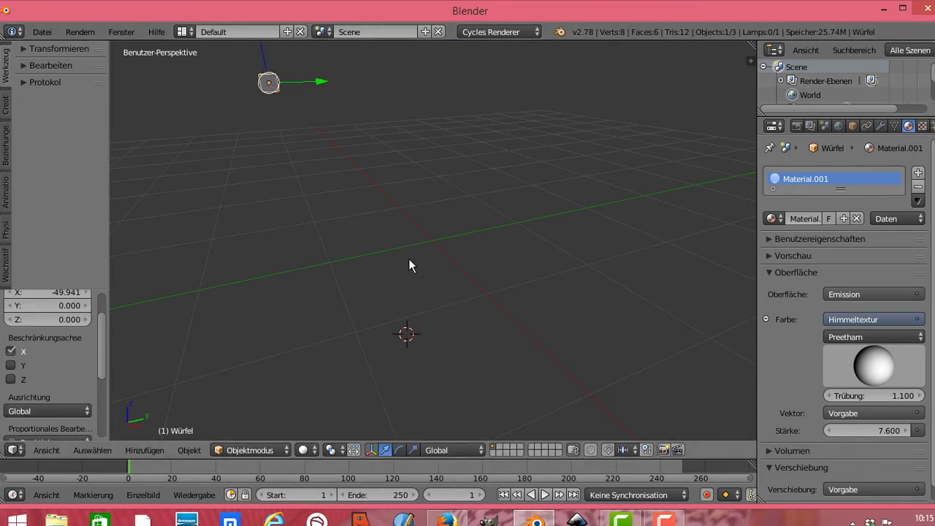
{"action": "left_click", "coordinate": [144, 450]}
{"action": "mouse_move", "coordinate": [150, 433]}
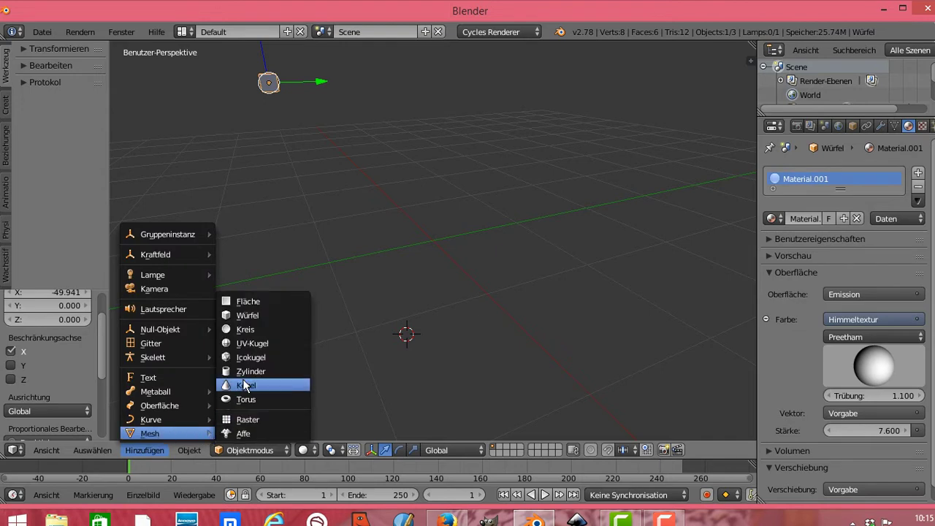
- Add a plane, move it along X, and enlarge it about four times
{"action": "left_click", "coordinate": [263, 303]}
{"action": "key", "text": "g"}
{"action": "key", "text": "x"}
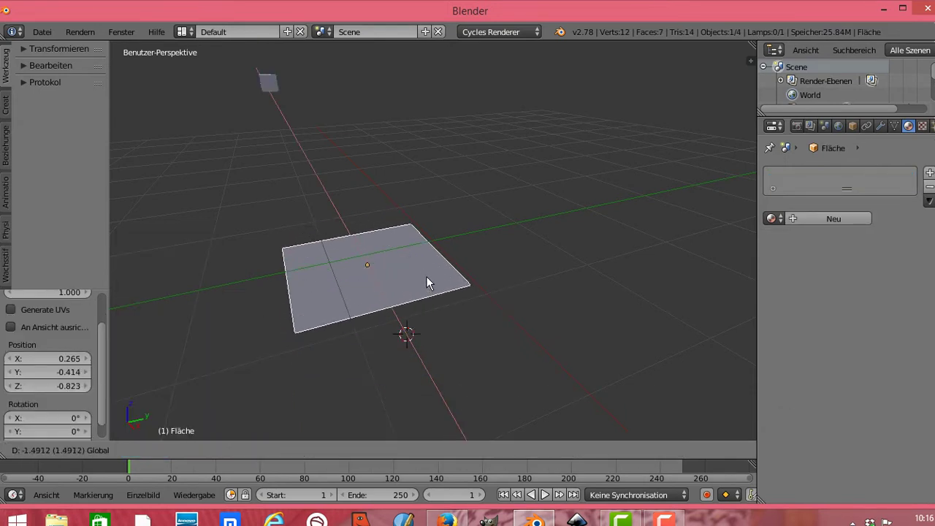
{"action": "left_click", "coordinate": [386, 193]}
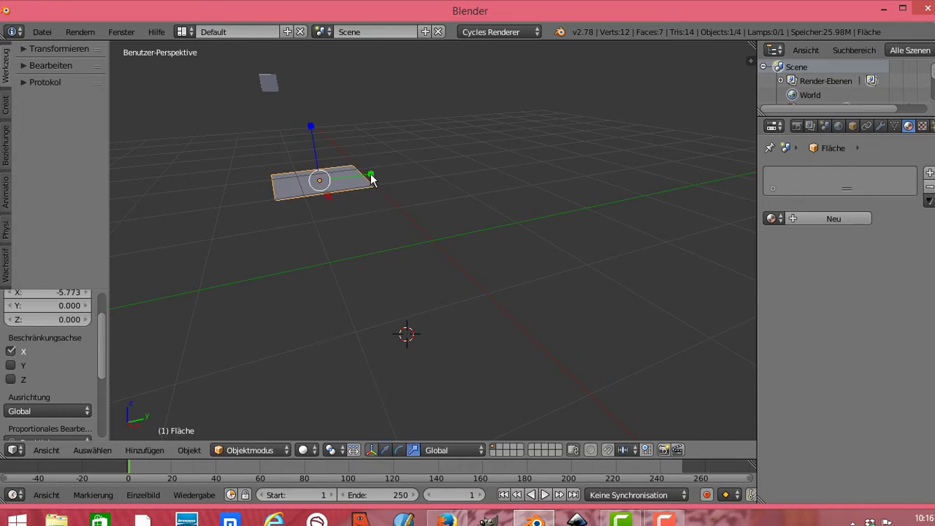
{"action": "left_click_drag", "start_coordinate": [372, 180], "coordinate": [496, 150]}
{"action": "left_click_drag", "start_coordinate": [331, 185], "coordinate": [376, 237]}
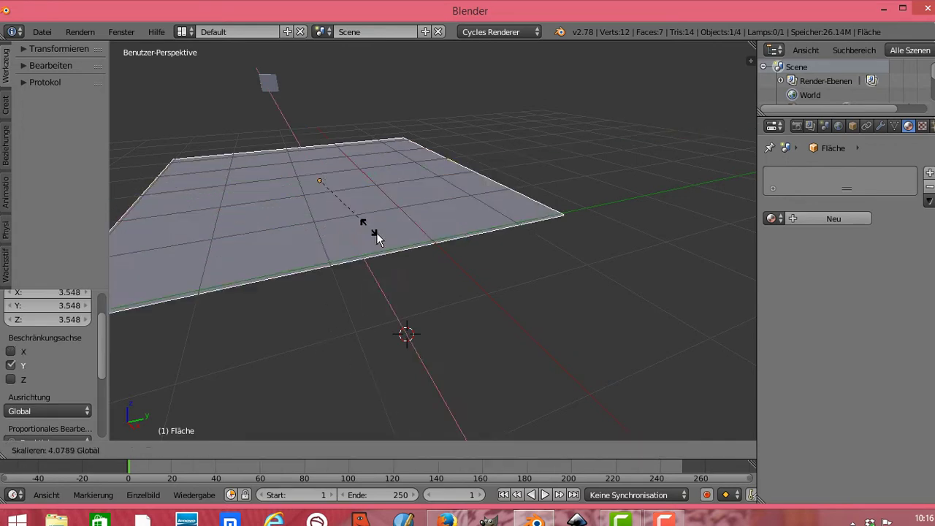
{"action": "left_click", "coordinate": [378, 220]}
- Scale the plane on Z, reposition it along Y and X, and widen it along Y
{"action": "key", "text": "s"}
{"action": "key", "text": "z"}
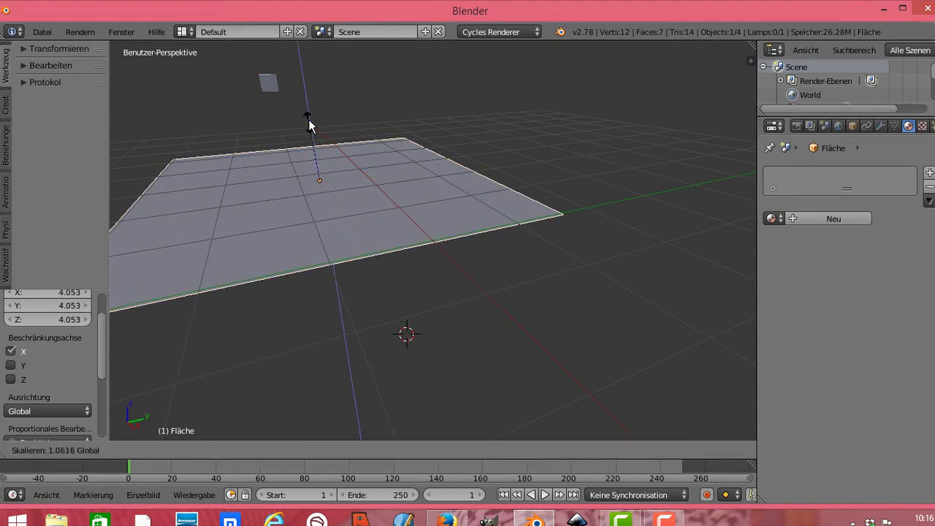
{"action": "left_click", "coordinate": [308, 117]}
{"action": "left_click", "coordinate": [386, 450]}
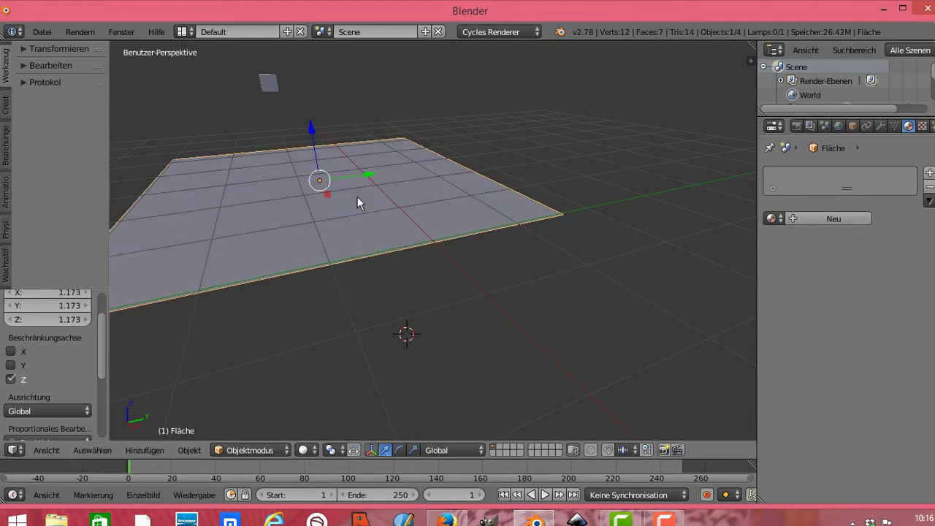
{"action": "left_click_drag", "start_coordinate": [354, 174], "coordinate": [431, 148]}
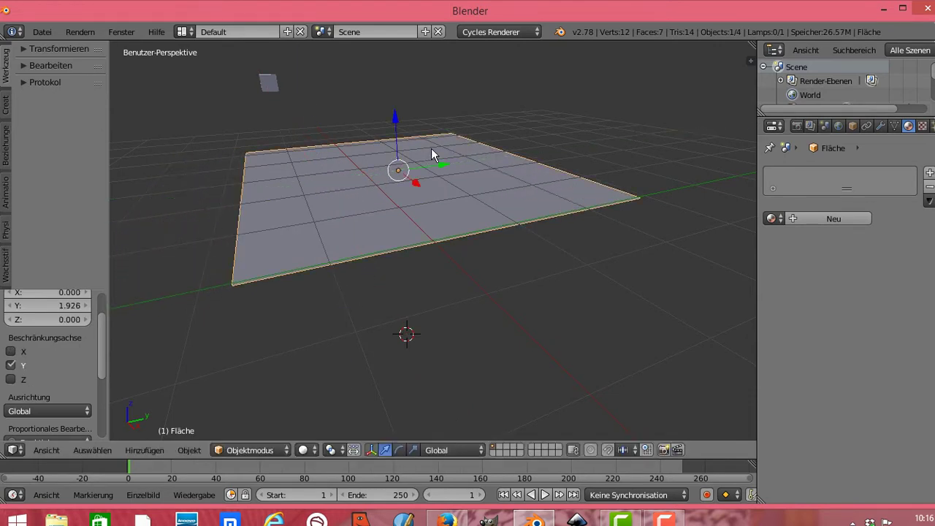
{"action": "left_click_drag", "start_coordinate": [420, 187], "coordinate": [401, 133]}
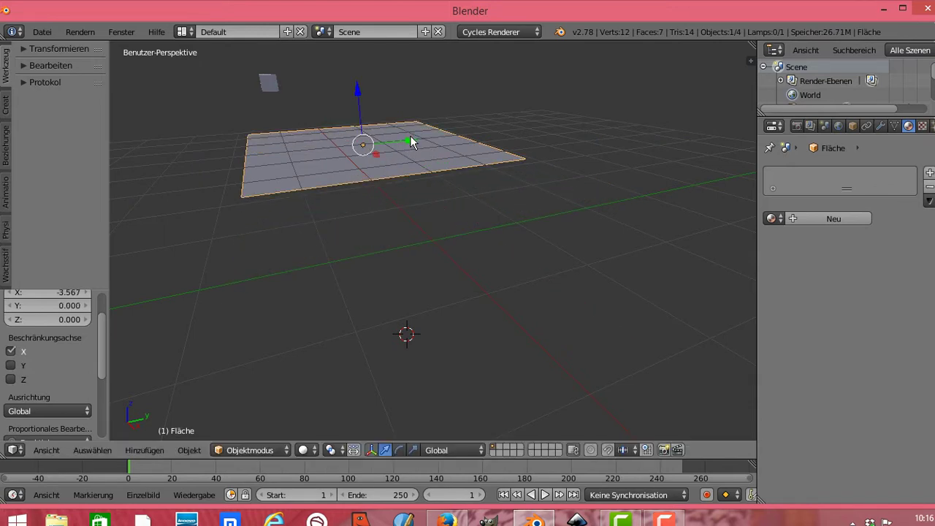
{"action": "left_click", "coordinate": [413, 449]}
{"action": "left_click_drag", "start_coordinate": [414, 137], "coordinate": [440, 138]}
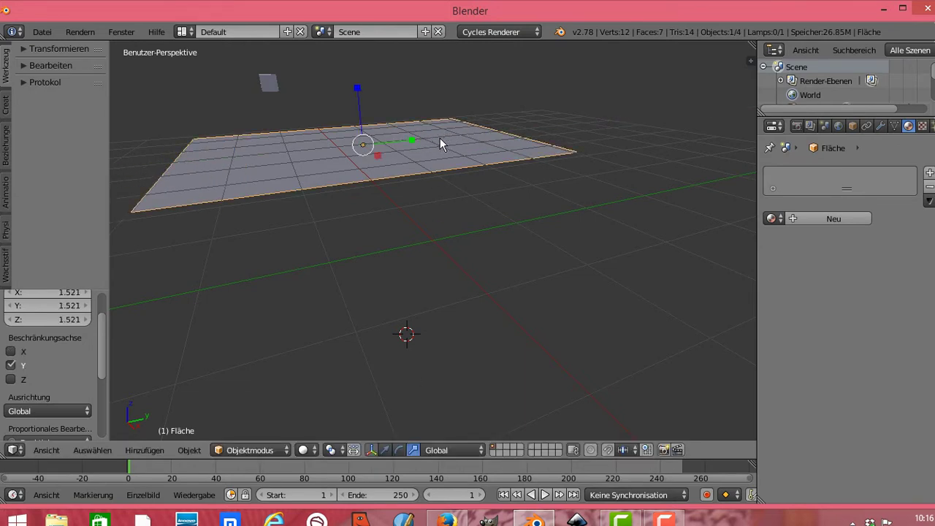
{"action": "key", "text": "alt+c"}
- Convert the plane to a mesh and set the current frame to 15
{"action": "left_click", "coordinate": [395, 341]}
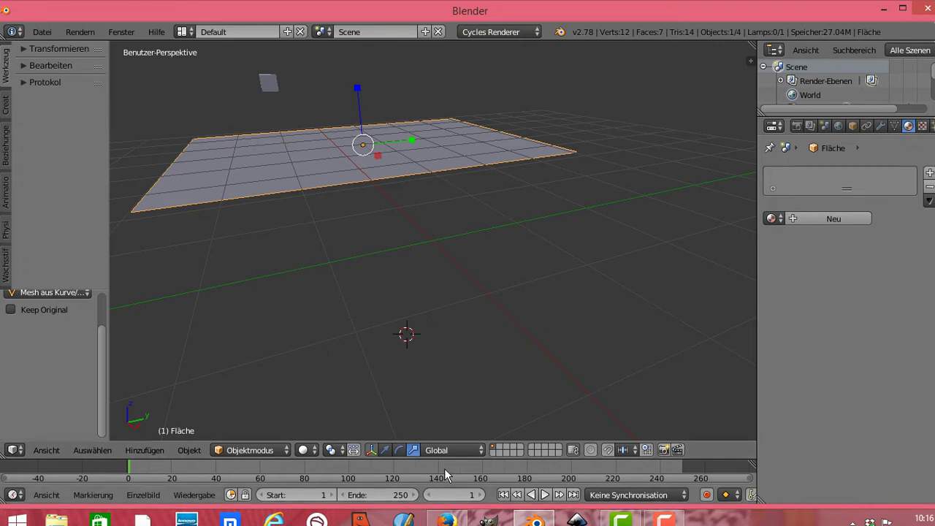
{"action": "left_click", "coordinate": [465, 495]}
{"action": "key", "text": "BackSpace"}
{"action": "type", "text": "6"}
{"action": "key", "text": "BackSpace"}
{"action": "type", "text": "5"}
{"action": "key", "text": "Return"}
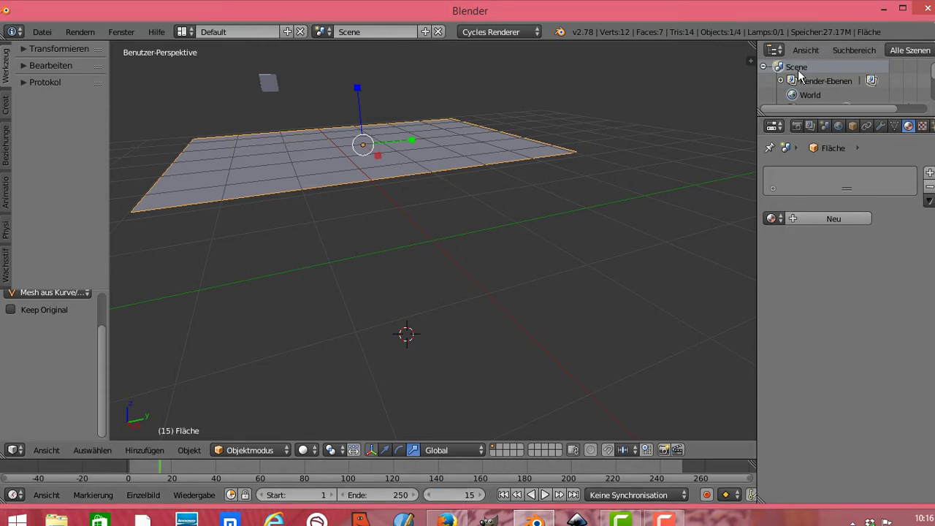
- Set the animation end frame (Endbild) to 130
{"action": "left_click", "coordinate": [798, 126]}
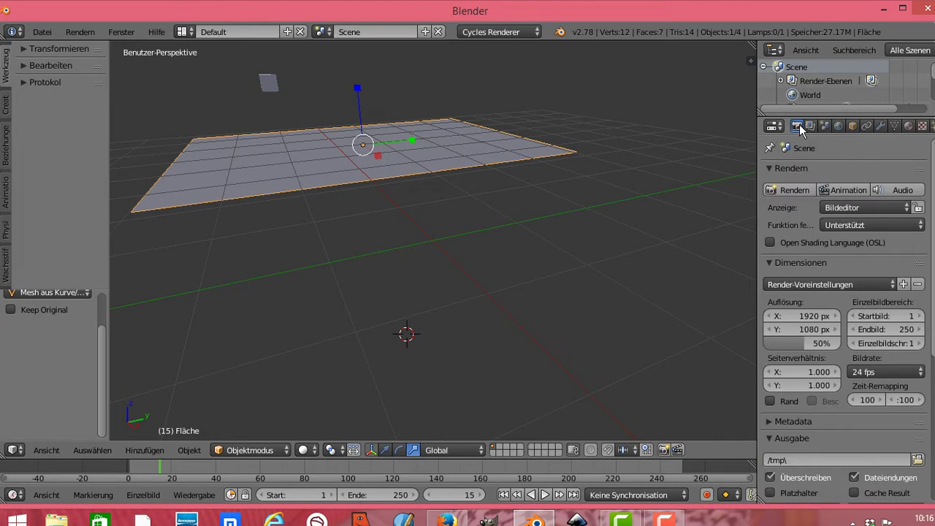
{"action": "left_click", "coordinate": [890, 329]}
{"action": "type", "text": "13"}
{"action": "type", "text": "0"}
{"action": "key", "text": "Return"}
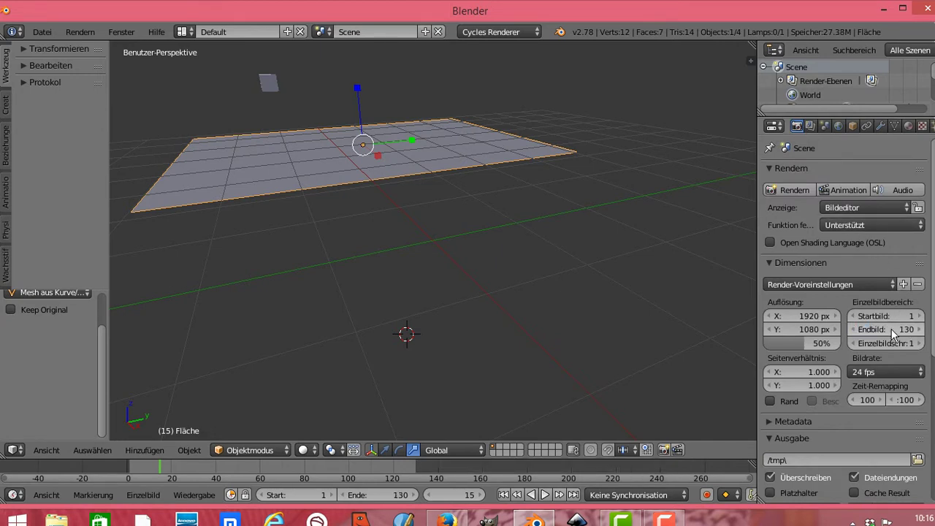
{"action": "left_click", "coordinate": [931, 126]}
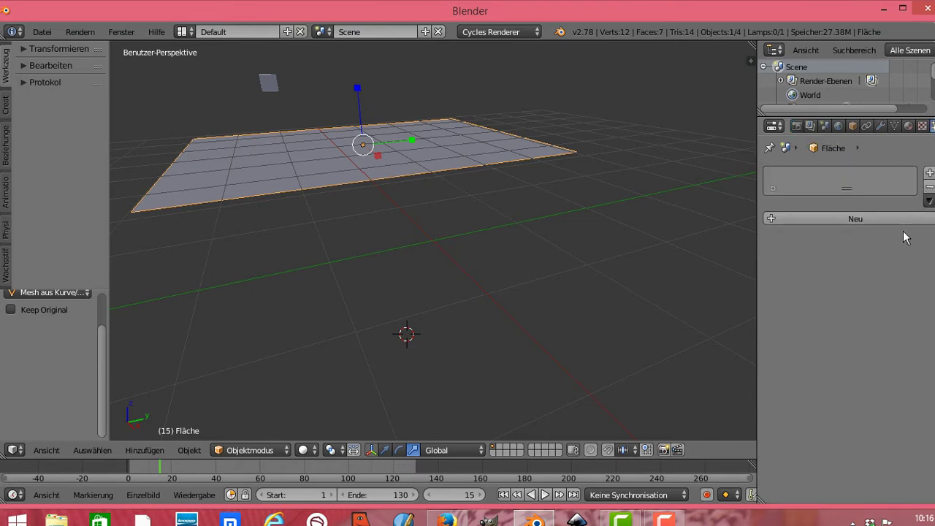
- Add a particle system to the plane emitting from frame 20 to 30
{"action": "left_click", "coordinate": [886, 220]}
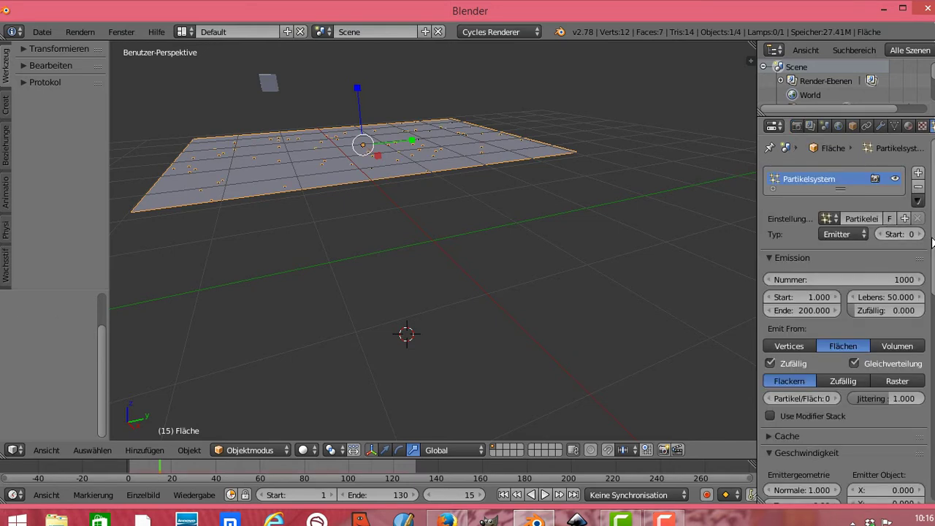
{"action": "scroll", "coordinate": [932, 260], "scroll_direction": "down", "scroll_amount": 2}
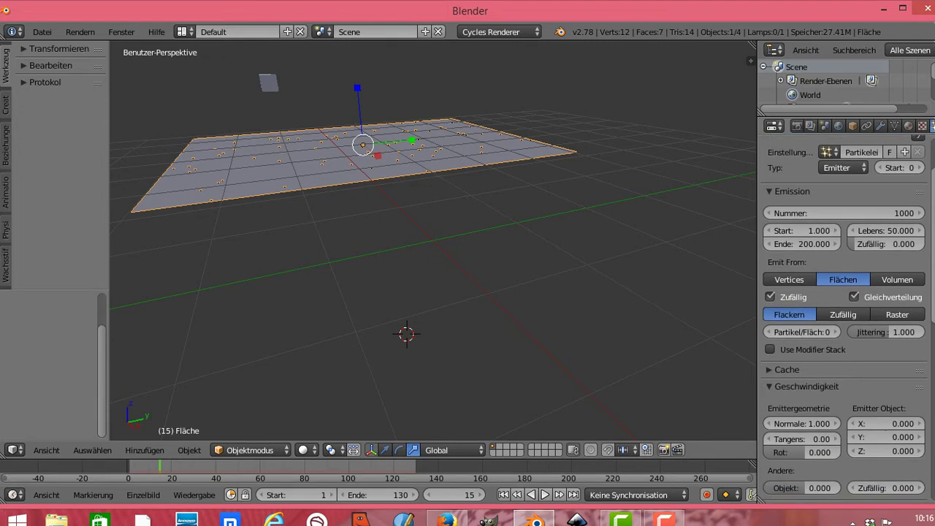
{"action": "scroll", "coordinate": [844, 322], "scroll_direction": "down", "scroll_amount": 3}
{"action": "scroll", "coordinate": [844, 322], "scroll_direction": "up", "scroll_amount": 2}
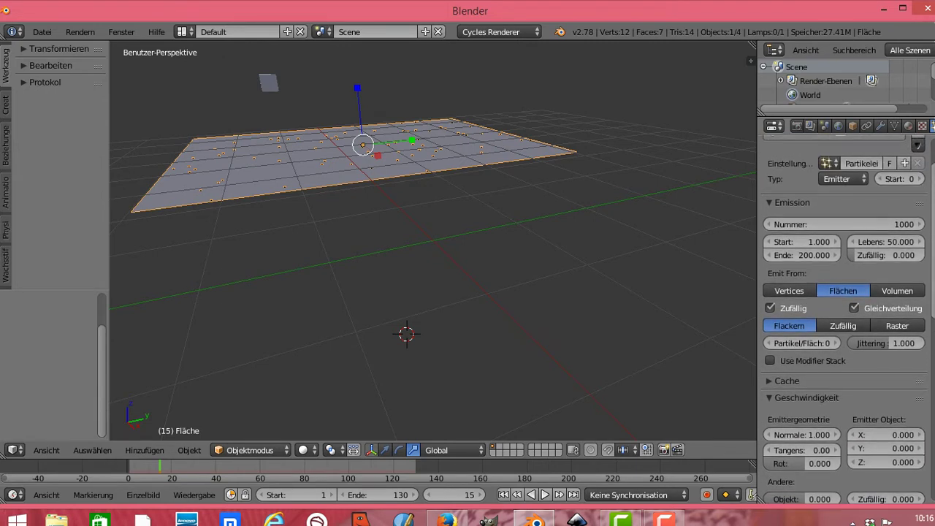
{"action": "left_click", "coordinate": [809, 240]}
{"action": "type", "text": "20"}
{"action": "key", "text": "Return"}
{"action": "left_click", "coordinate": [808, 253]}
{"action": "key", "text": "BackSpace"}
{"action": "type", "text": "3"}
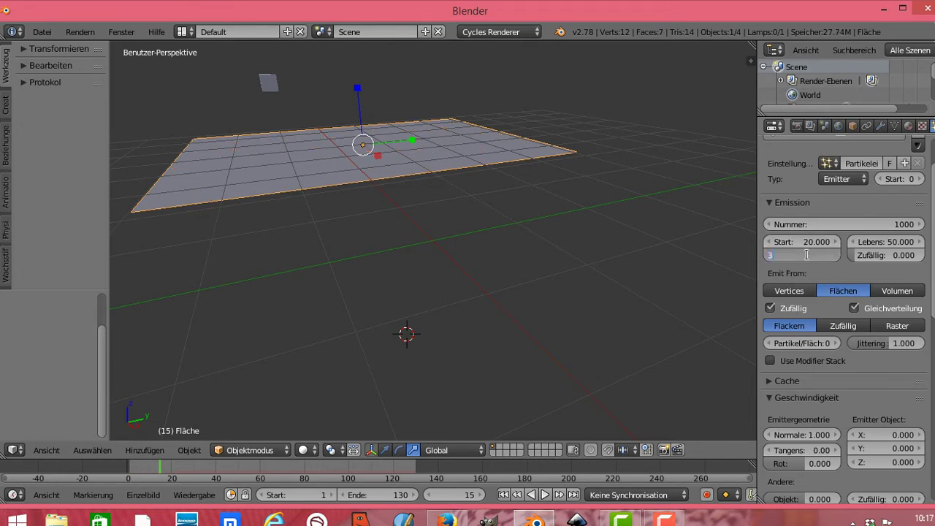
{"action": "type", "text": "0"}
{"action": "key", "text": "Return"}
- Distribute particles randomly across faces and set normal velocity to 0
{"action": "left_click", "coordinate": [849, 327]}
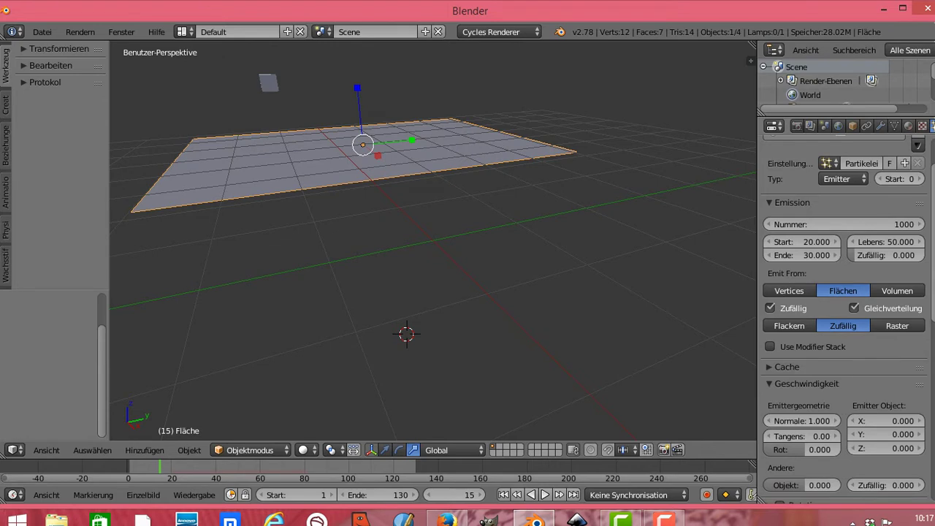
{"action": "scroll", "coordinate": [934, 331], "scroll_direction": "down", "scroll_amount": 1}
{"action": "scroll", "coordinate": [934, 331], "scroll_direction": "down", "scroll_amount": 2}
{"action": "scroll", "coordinate": [877, 329], "scroll_direction": "down", "scroll_amount": 1}
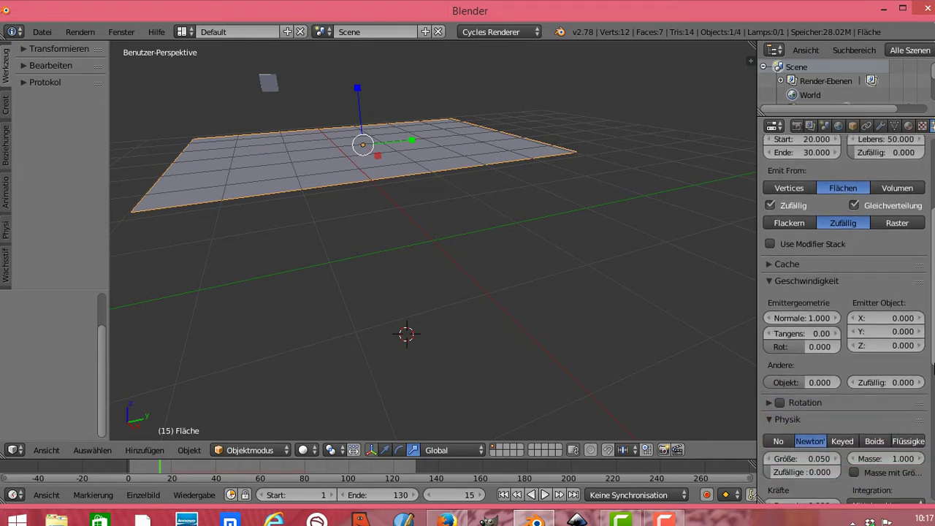
{"action": "left_click", "coordinate": [800, 315]}
{"action": "type", "text": "0"}
{"action": "key", "text": "Return"}
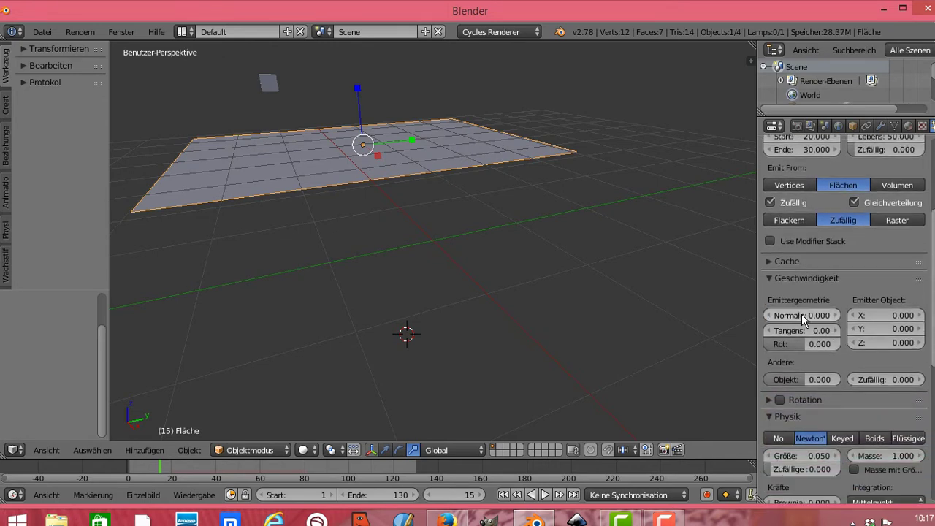
{"action": "scroll", "coordinate": [847, 321], "scroll_direction": "down", "scroll_amount": 2}
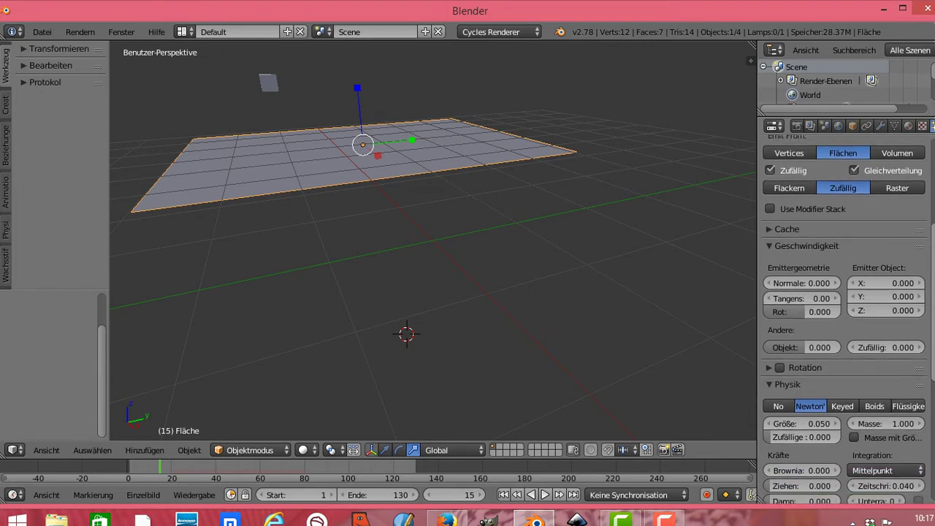
{"action": "scroll", "coordinate": [848, 322], "scroll_direction": "down", "scroll_amount": 2}
{"action": "scroll", "coordinate": [848, 322], "scroll_direction": "down", "scroll_amount": 2}
{"action": "scroll", "coordinate": [848, 321], "scroll_direction": "down", "scroll_amount": 2}
{"action": "scroll", "coordinate": [848, 321], "scroll_direction": "down", "scroll_amount": 2}
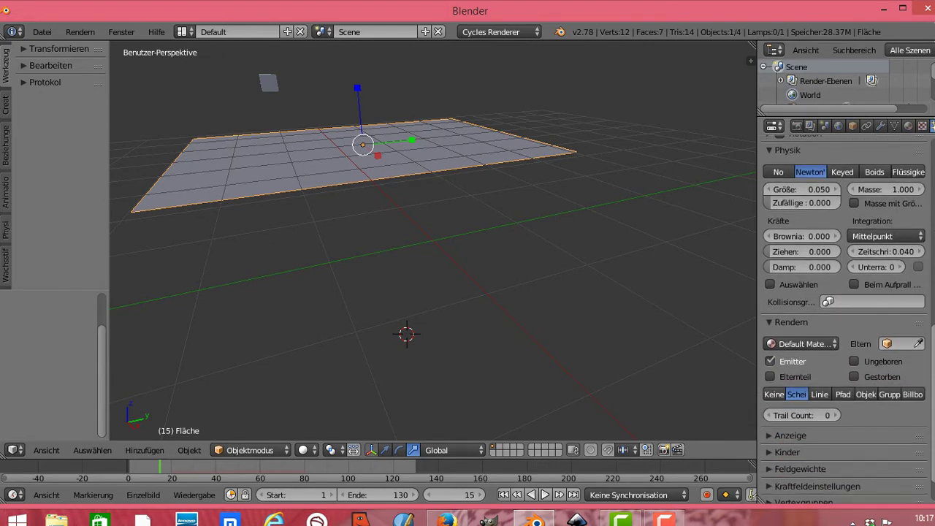
- Render the particles as Object, using the Würfel cube as the dupli object
{"action": "left_click", "coordinate": [866, 394]}
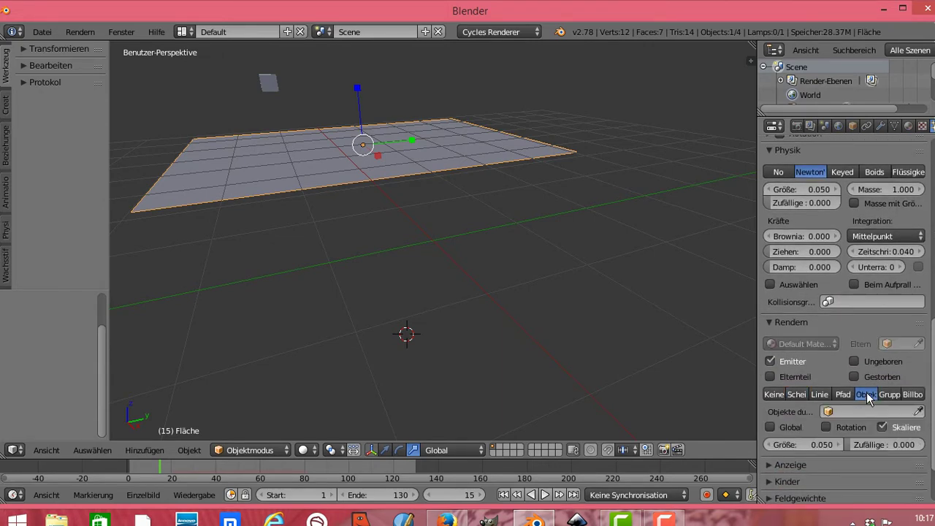
{"action": "left_click", "coordinate": [859, 409]}
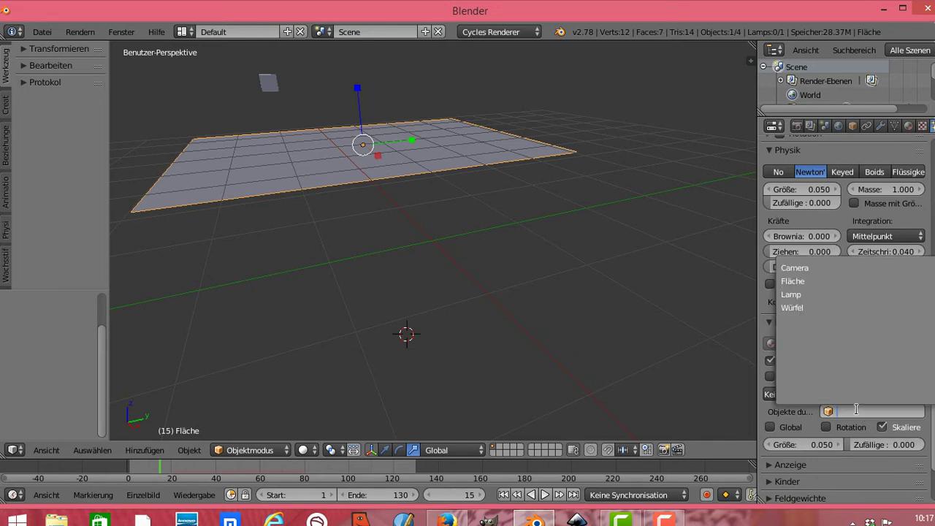
{"action": "left_click", "coordinate": [811, 309]}
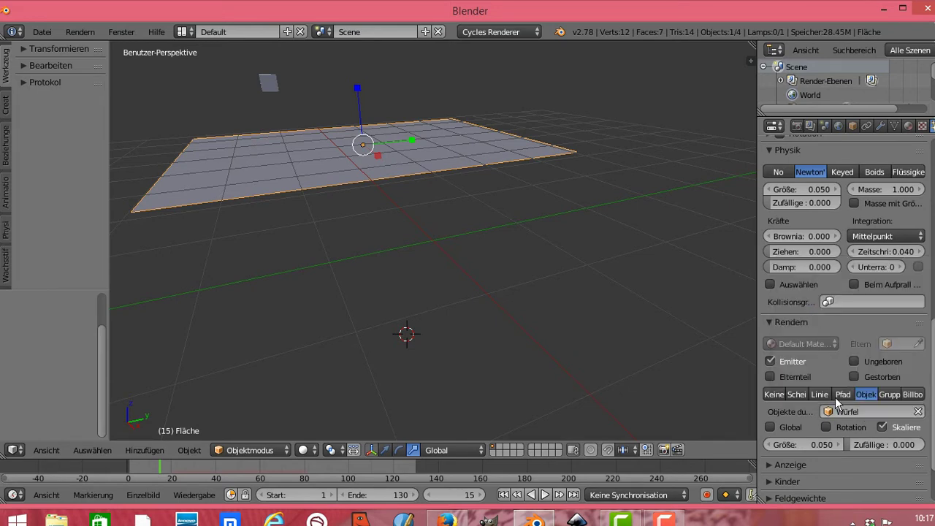
- Set the particle size to 0.030 and play the animation to preview
{"action": "left_click", "coordinate": [837, 444]}
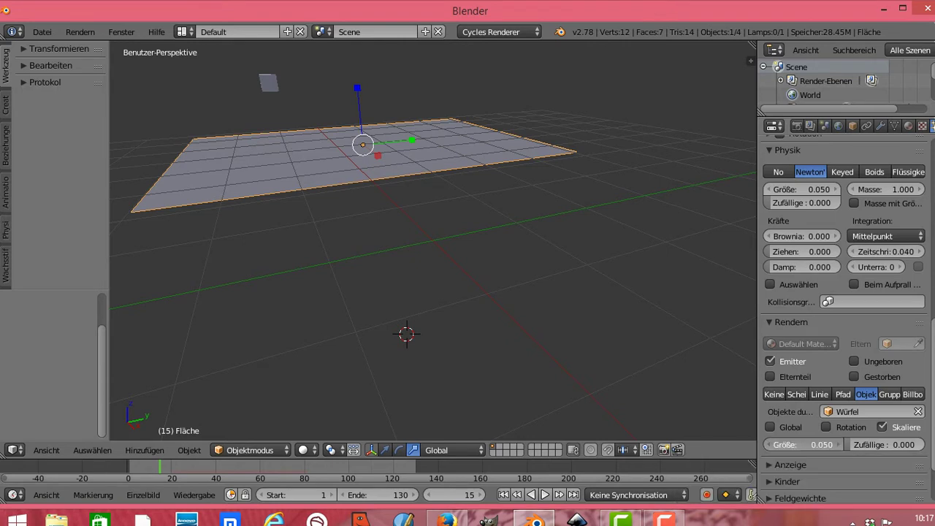
{"action": "left_click_drag", "start_coordinate": [837, 444], "coordinate": [845, 452]}
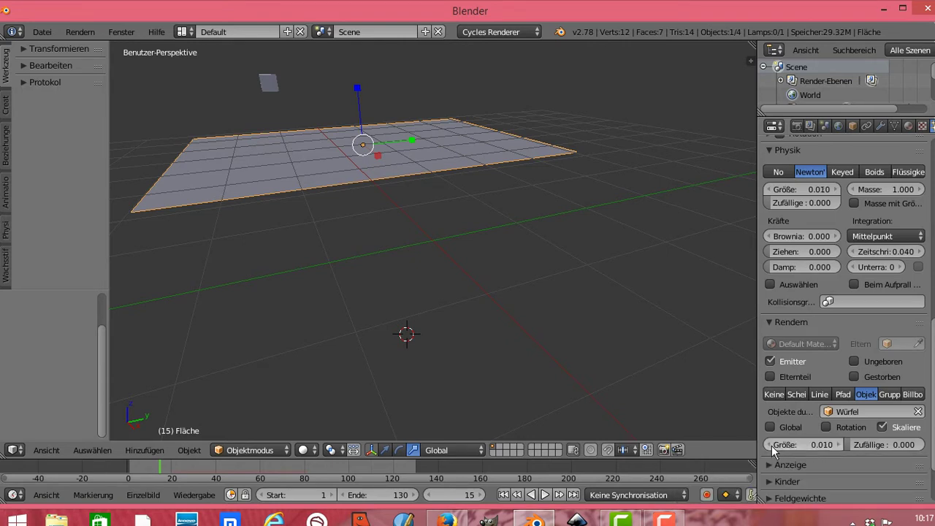
{"action": "left_click", "coordinate": [841, 446]}
{"action": "left_click", "coordinate": [840, 445]}
{"action": "left_click", "coordinate": [545, 495]}
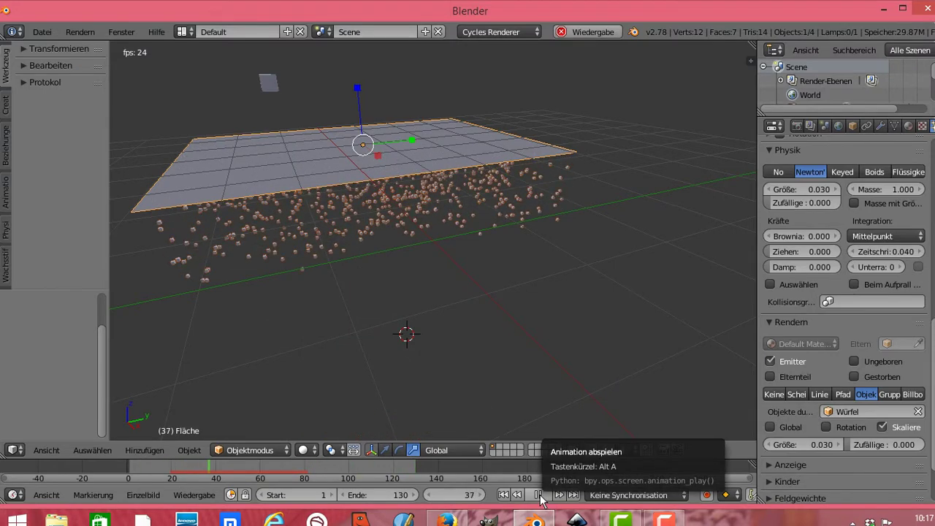
- Stop playback and scale the emitter plane up uniformly by 1.093
{"action": "left_click", "coordinate": [539, 495]}
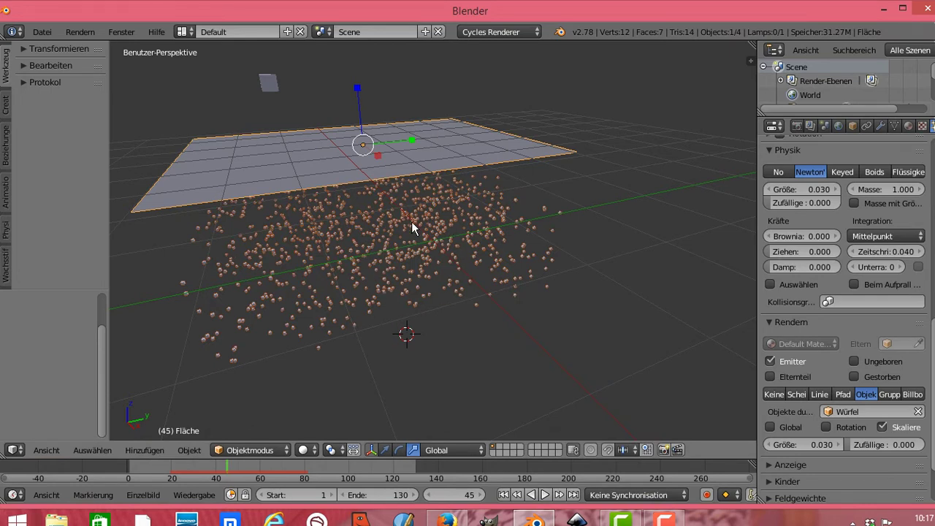
{"action": "key", "text": "s"}
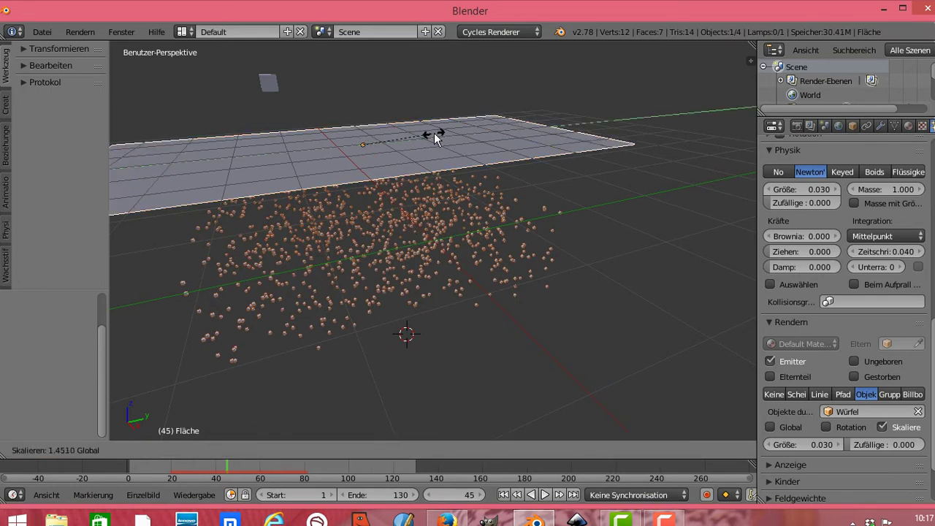
{"action": "left_click", "coordinate": [432, 134]}
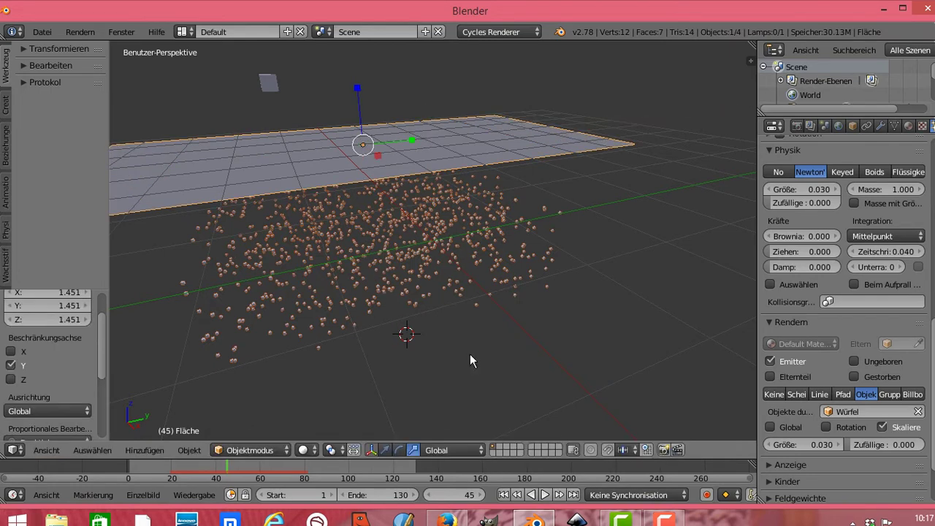
- Move the plane along Y and adjust its scale along X and Z
{"action": "left_click", "coordinate": [385, 451]}
{"action": "left_click_drag", "start_coordinate": [398, 136], "coordinate": [492, 122]}
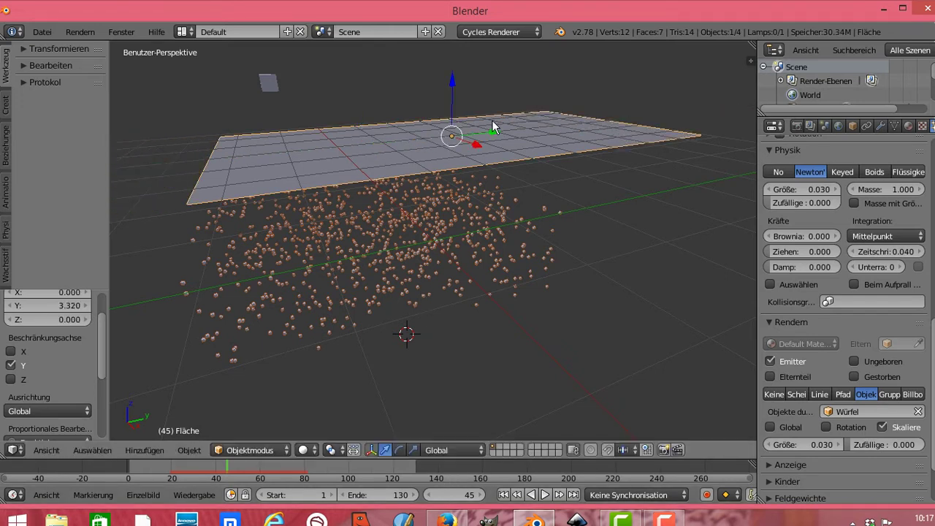
{"action": "left_click", "coordinate": [415, 449]}
{"action": "left_click_drag", "start_coordinate": [476, 147], "coordinate": [480, 150]}
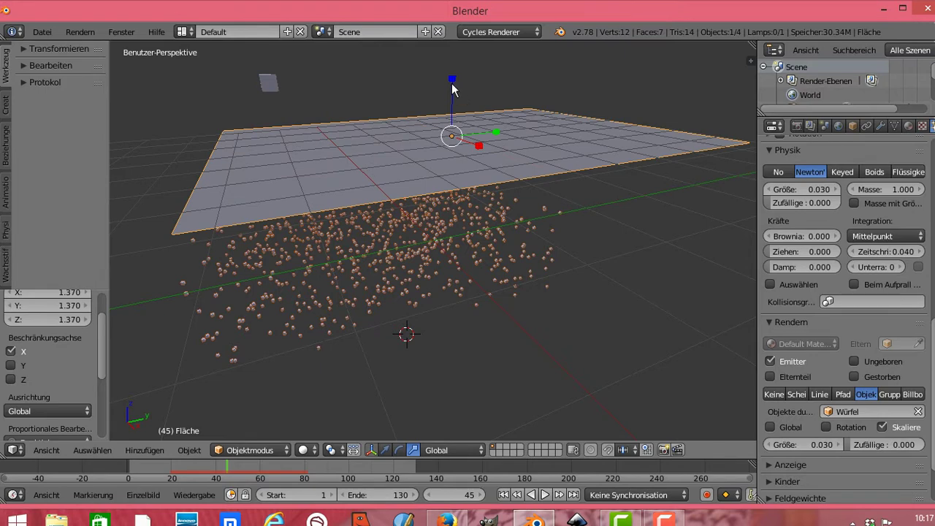
{"action": "left_click_drag", "start_coordinate": [453, 89], "coordinate": [451, 67]}
{"action": "left_click_drag", "start_coordinate": [500, 127], "coordinate": [502, 126]}
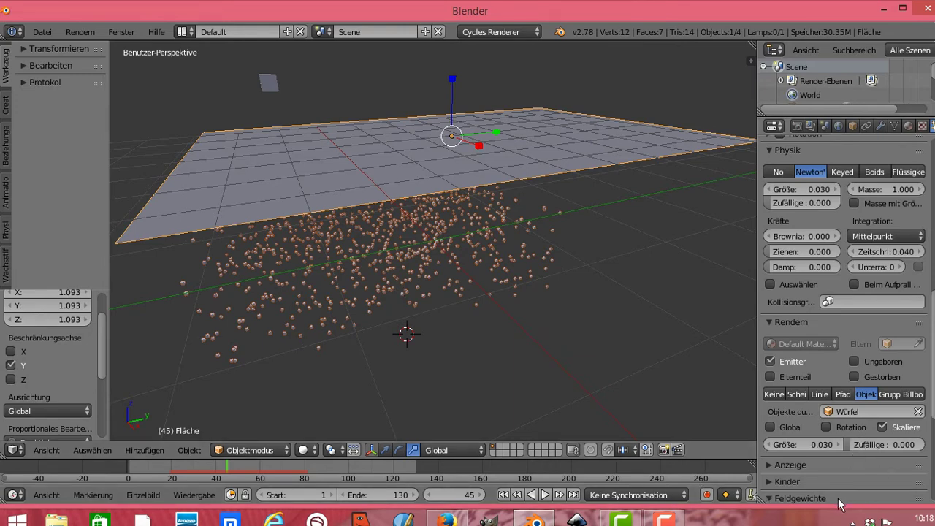
- Set the particles' Gravity field weight to 0
{"action": "left_click_drag", "start_coordinate": [933, 410], "coordinate": [934, 480]}
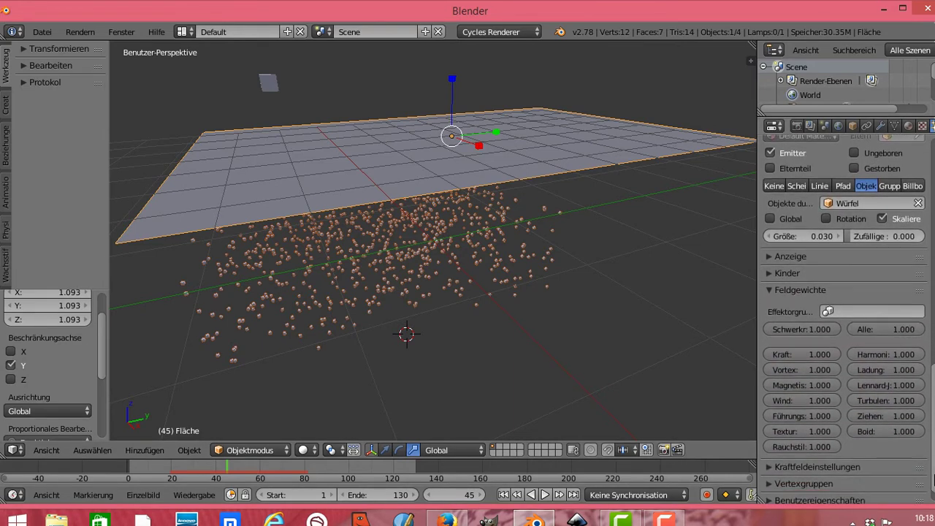
{"action": "left_click", "coordinate": [812, 330]}
{"action": "type", "text": "0"}
{"action": "key", "text": "Return"}
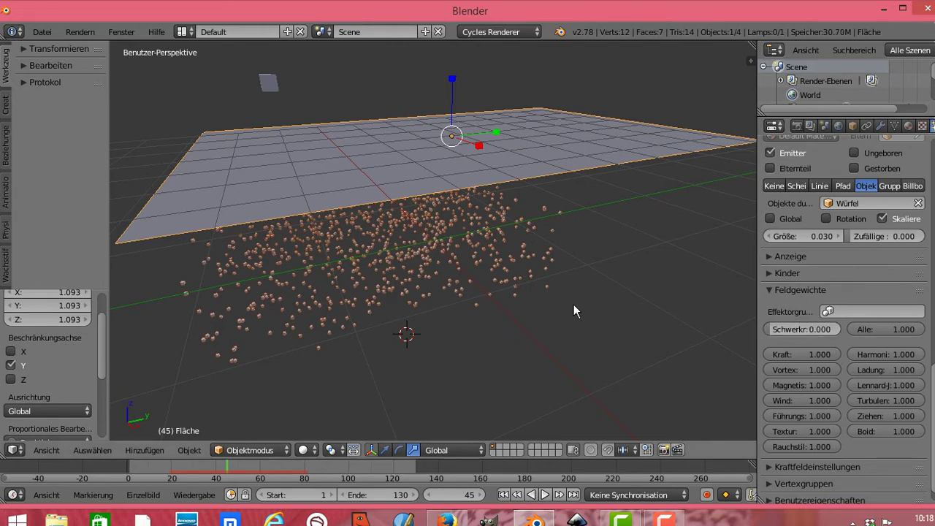
- Play the animation, pause, replay, and stop at frame 46 to check the particles stay on the plane
{"action": "left_click", "coordinate": [545, 494]}
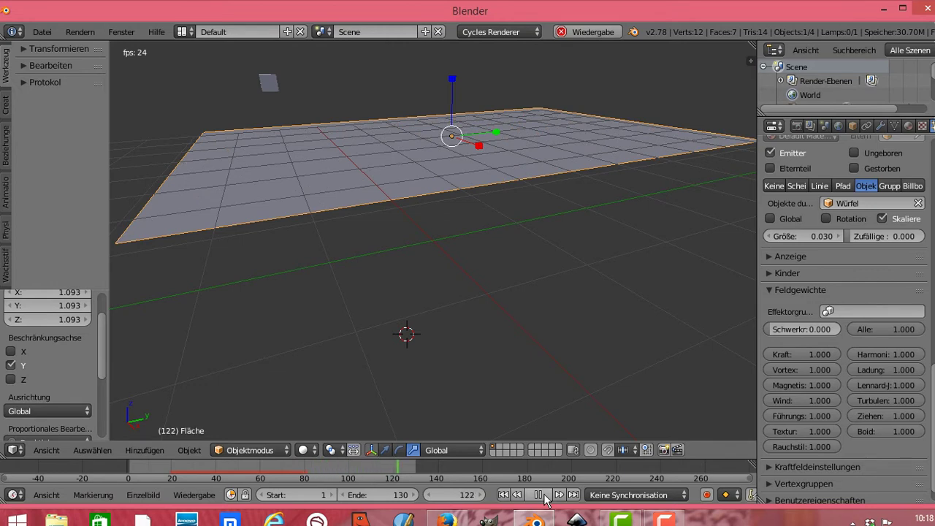
{"action": "left_click", "coordinate": [541, 495]}
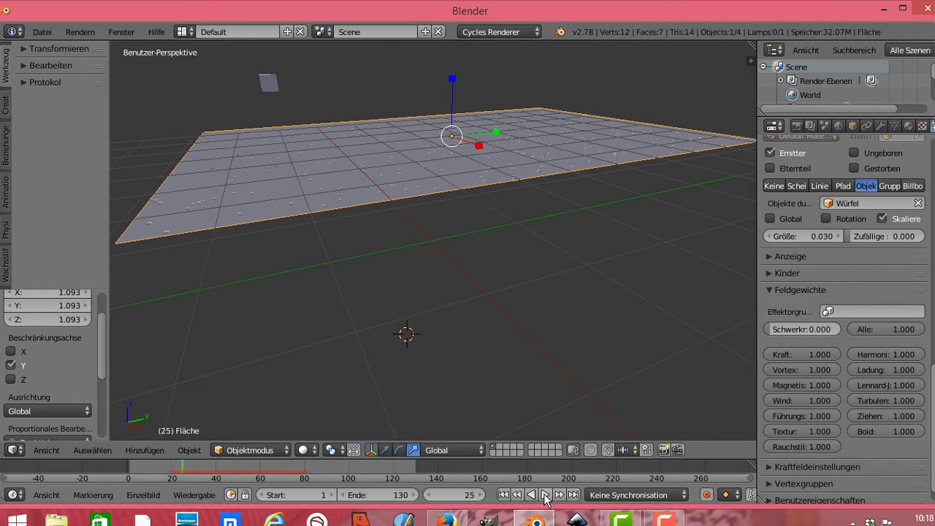
{"action": "left_click", "coordinate": [544, 496]}
{"action": "left_click", "coordinate": [545, 495]}
- Add a Turbulenz force field and stretch it along X
{"action": "left_click", "coordinate": [139, 450]}
{"action": "mouse_move", "coordinate": [154, 255]}
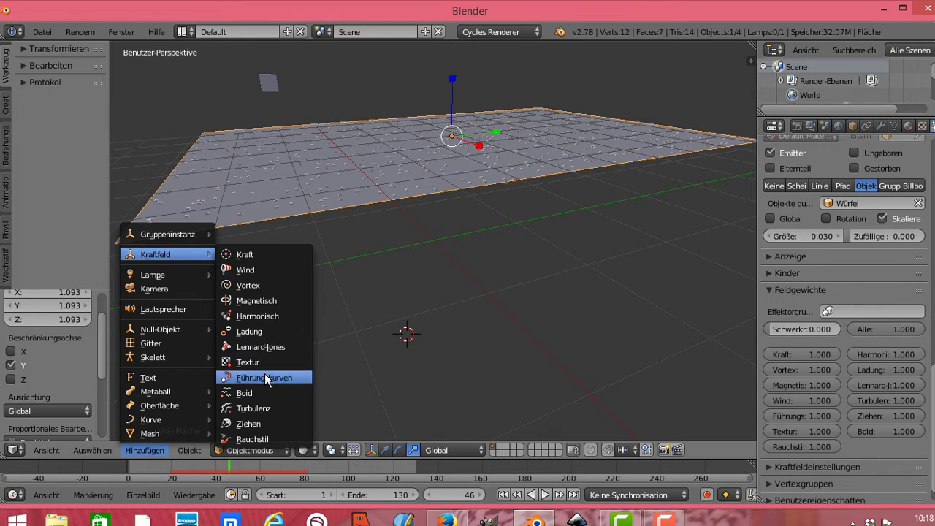
{"action": "left_click", "coordinate": [263, 407]}
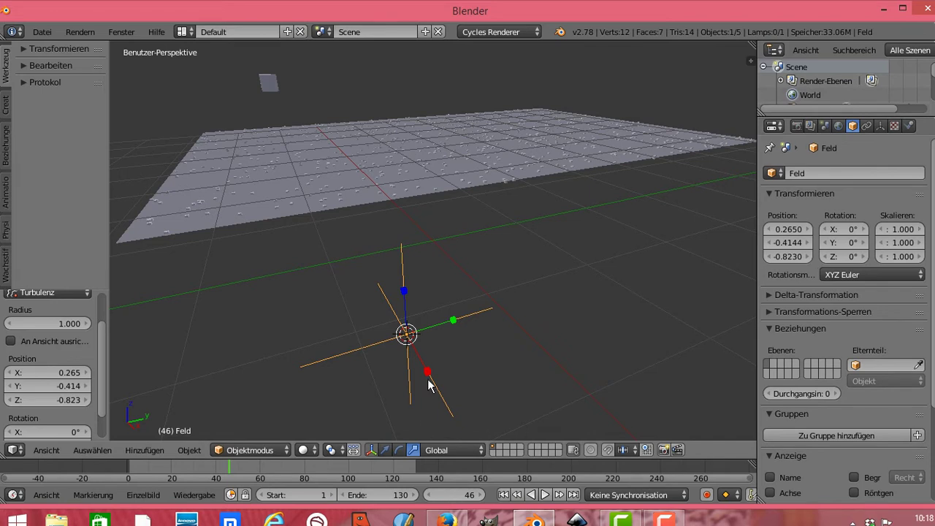
{"action": "key", "text": "s"}
{"action": "key", "text": "x"}
{"action": "left_click", "coordinate": [377, 165]}
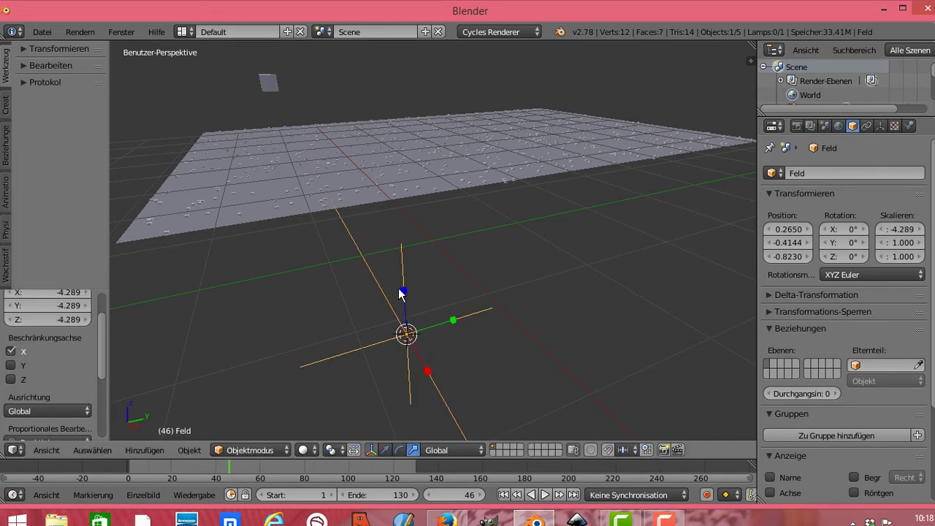
- Stretch the force field along Z and move it along X to about -8.44 beside the plane
{"action": "left_click_drag", "start_coordinate": [404, 293], "coordinate": [405, 241]}
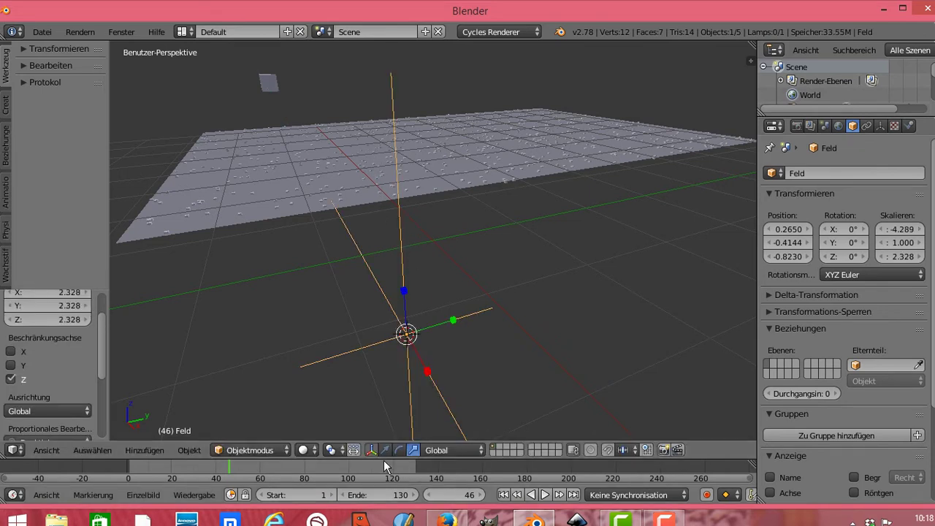
{"action": "left_click", "coordinate": [385, 451]}
{"action": "mouse_move", "coordinate": [426, 368]}
{"action": "left_mouse_down"}
{"action": "mouse_move", "coordinate": [379, 169]}
{"action": "mouse_move", "coordinate": [472, 160]}
{"action": "left_mouse_up"}
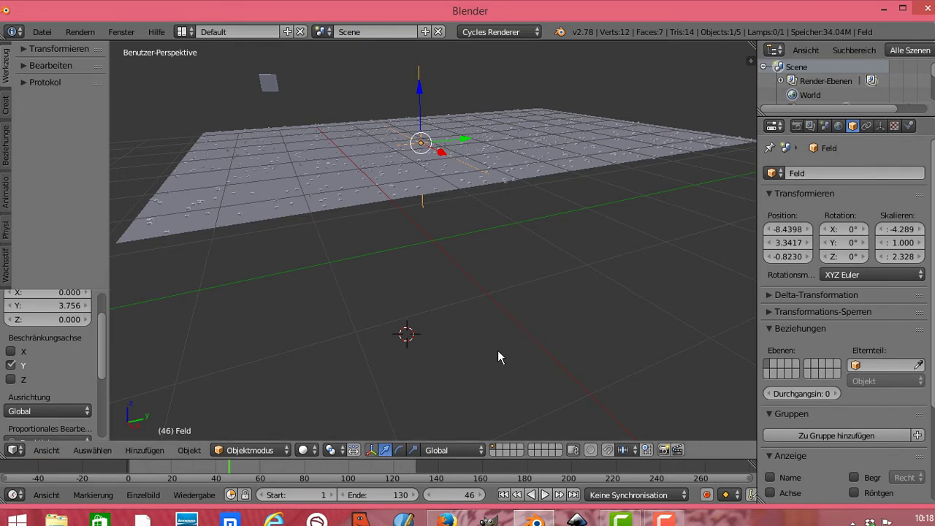
- Set Feld's turbulence Strength to 27.800 in its Physics settings and play the animation
{"action": "left_click", "coordinate": [910, 126]}
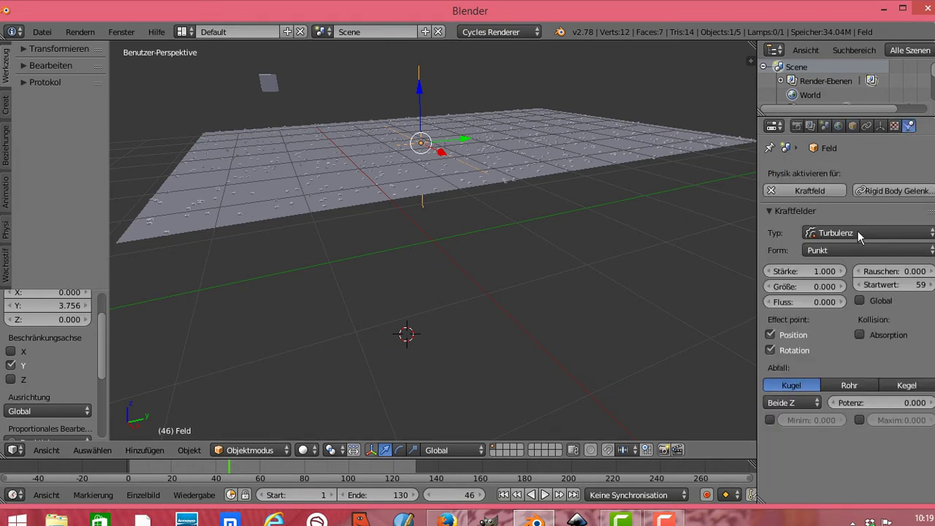
{"action": "left_click_drag", "start_coordinate": [802, 271], "coordinate": [841, 271]}
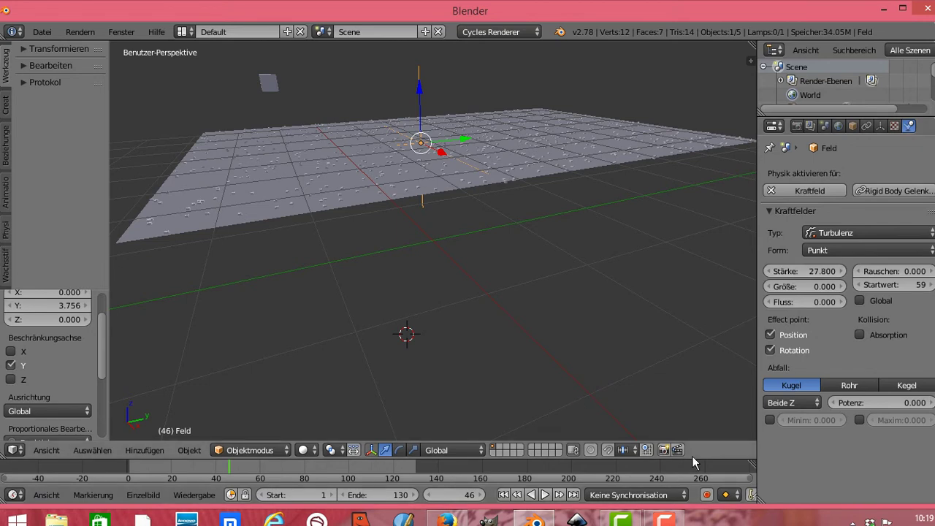
{"action": "left_click", "coordinate": [543, 496]}
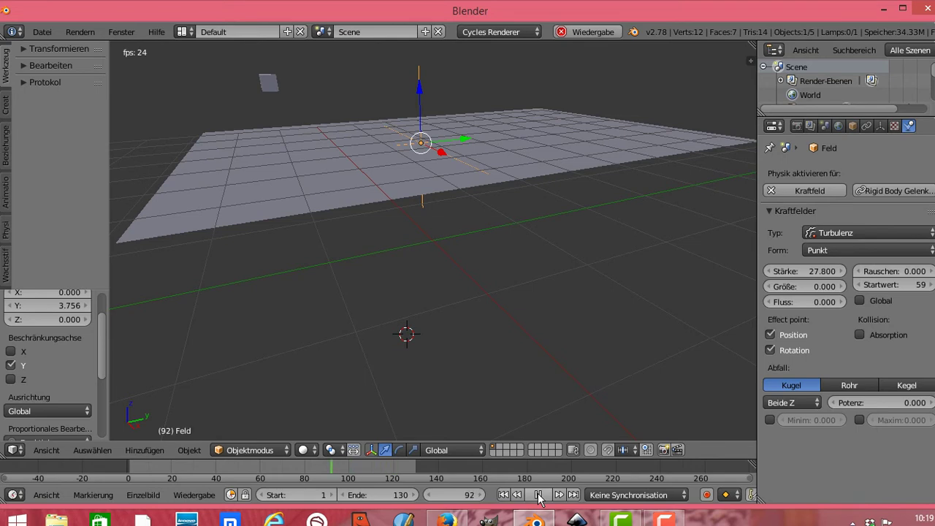
- Select the emitter plane and bring up its particle Render settings
{"action": "right_click", "coordinate": [536, 156]}
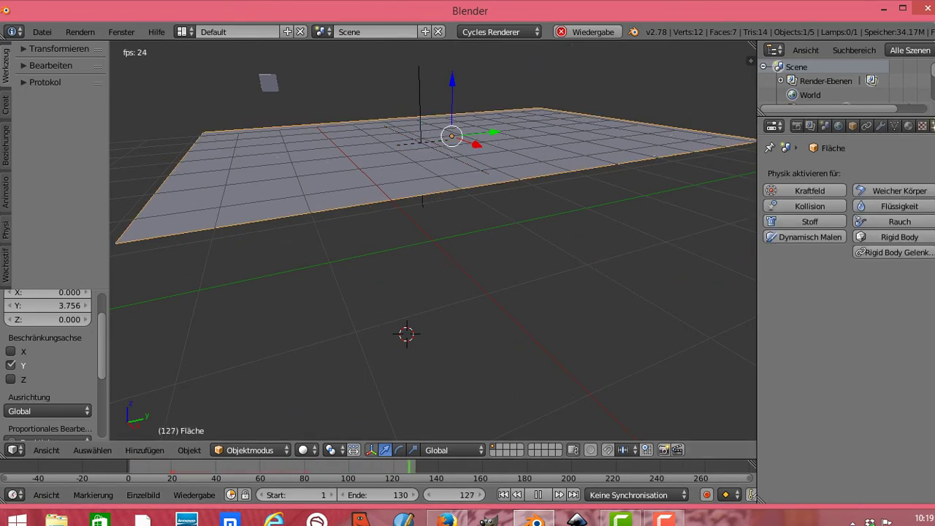
{"action": "left_click", "coordinate": [932, 125]}
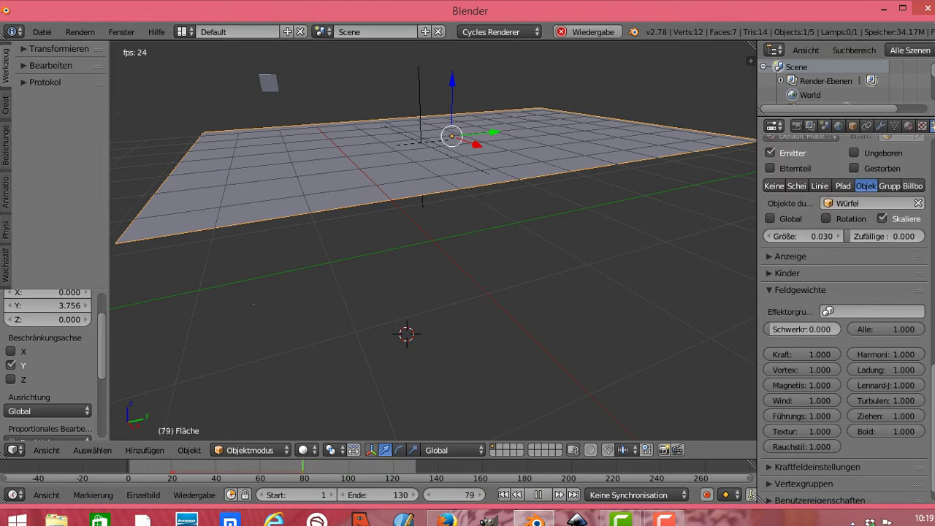
{"action": "scroll", "coordinate": [934, 373], "scroll_direction": "up", "scroll_amount": 2}
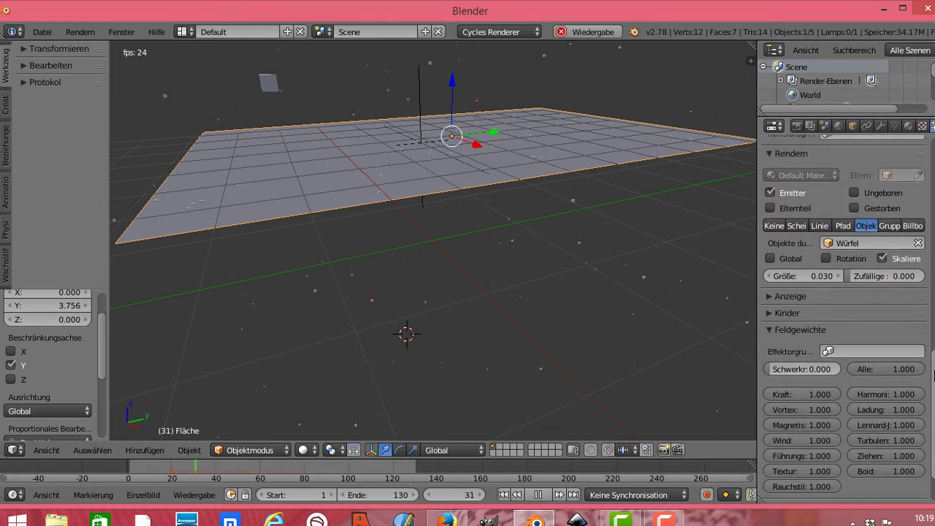
{"action": "scroll", "coordinate": [934, 373], "scroll_direction": "up", "scroll_amount": 5}
{"action": "scroll", "coordinate": [934, 373], "scroll_direction": "up", "scroll_amount": 5}
{"action": "scroll", "coordinate": [934, 373], "scroll_direction": "up", "scroll_amount": 5}
{"action": "scroll", "coordinate": [934, 372], "scroll_direction": "up", "scroll_amount": 3}
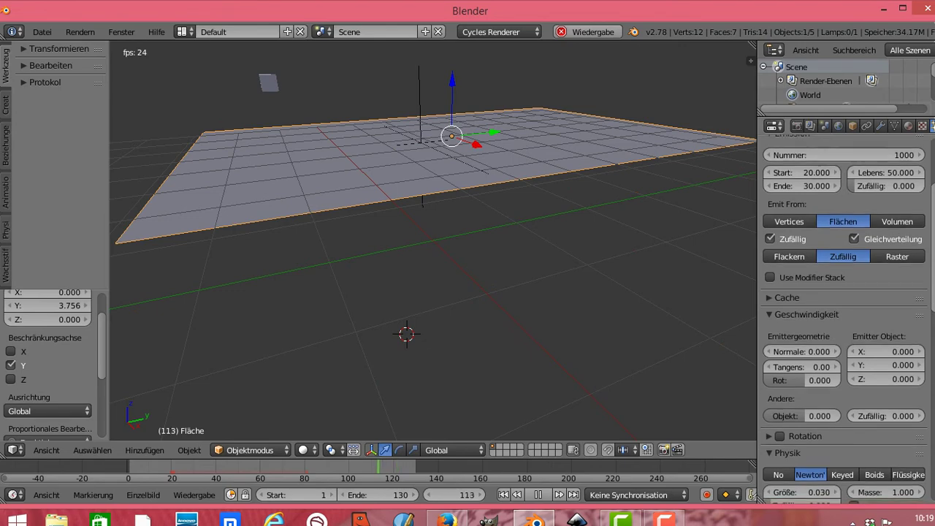
{"action": "scroll", "coordinate": [844, 322], "scroll_direction": "down", "scroll_amount": 5}
{"action": "scroll", "coordinate": [844, 321], "scroll_direction": "down", "scroll_amount": 5}
{"action": "scroll", "coordinate": [844, 322], "scroll_direction": "down", "scroll_amount": 5}
{"action": "scroll", "coordinate": [845, 322], "scroll_direction": "down", "scroll_amount": 5}
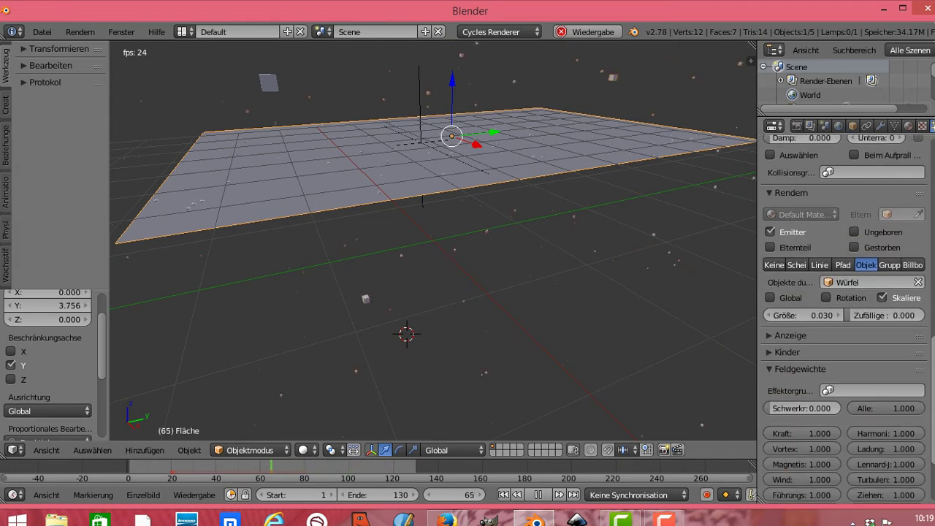
{"action": "scroll", "coordinate": [844, 314], "scroll_direction": "down", "scroll_amount": 1}
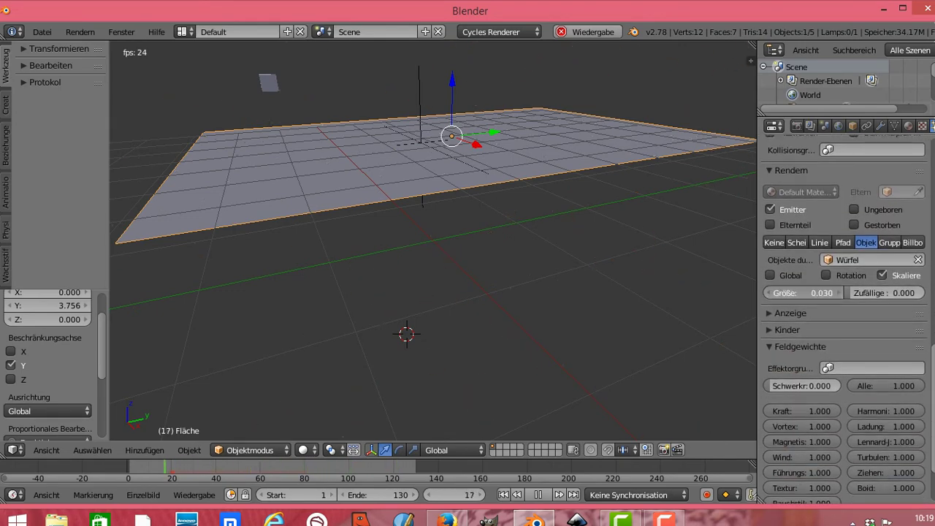
- Lower the particle Größe from 0.030 to 0.020
{"action": "left_click", "coordinate": [775, 293]}
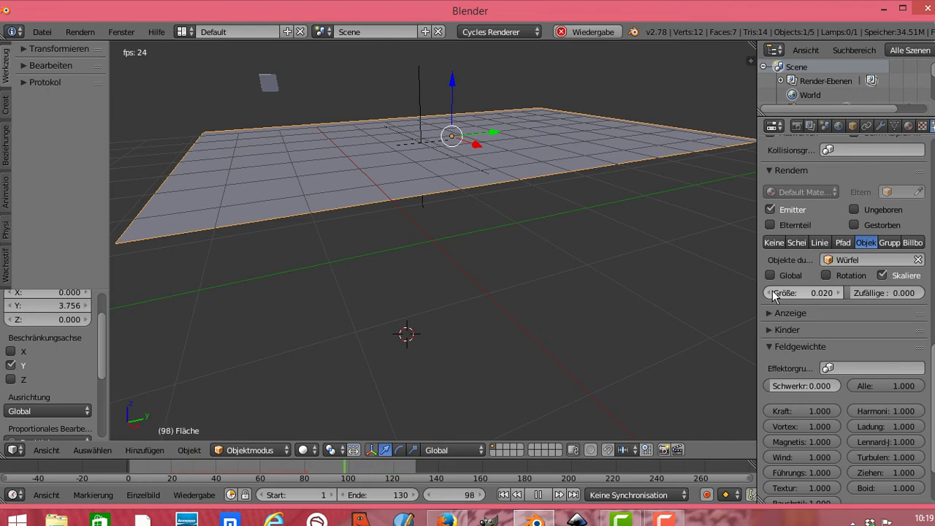
{"action": "scroll", "coordinate": [932, 383], "scroll_direction": "up", "scroll_amount": 1}
{"action": "scroll", "coordinate": [933, 383], "scroll_direction": "up", "scroll_amount": 3}
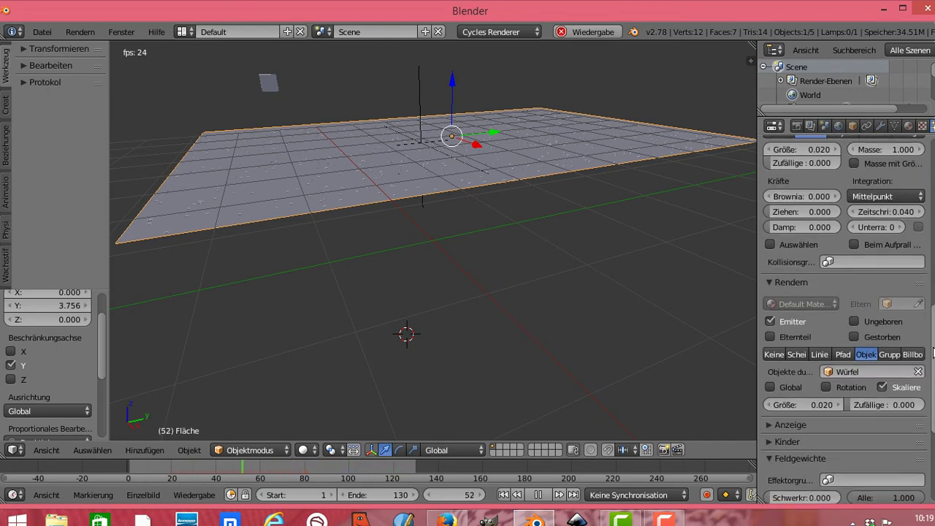
{"action": "scroll", "coordinate": [933, 383], "scroll_direction": "up", "scroll_amount": 2}
{"action": "scroll", "coordinate": [932, 384], "scroll_direction": "up", "scroll_amount": 1}
{"action": "scroll", "coordinate": [933, 384], "scroll_direction": "up", "scroll_amount": 3}
{"action": "scroll", "coordinate": [844, 329], "scroll_direction": "up", "scroll_amount": 2}
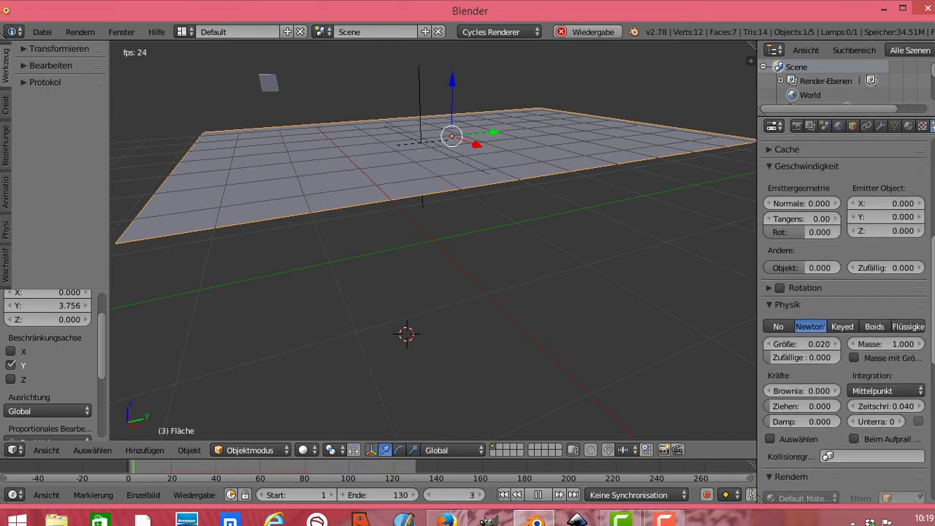
{"action": "scroll", "coordinate": [844, 329], "scroll_direction": "up", "scroll_amount": 2}
{"action": "scroll", "coordinate": [844, 329], "scroll_direction": "up", "scroll_amount": 3}
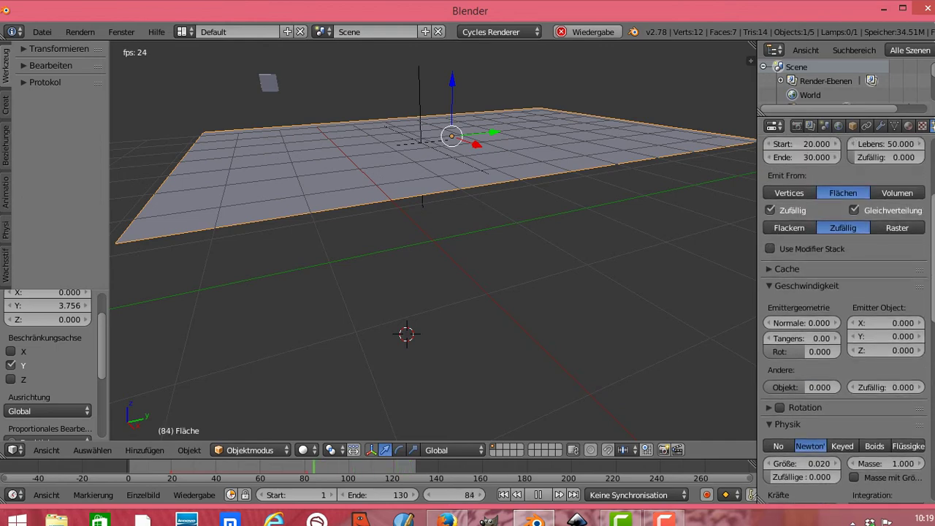
{"action": "scroll", "coordinate": [844, 329], "scroll_direction": "up", "scroll_amount": 1}
{"action": "scroll", "coordinate": [844, 329], "scroll_direction": "up", "scroll_amount": 2}
{"action": "scroll", "coordinate": [844, 329], "scroll_direction": "up", "scroll_amount": 2}
{"action": "scroll", "coordinate": [844, 329], "scroll_direction": "up", "scroll_amount": 1}
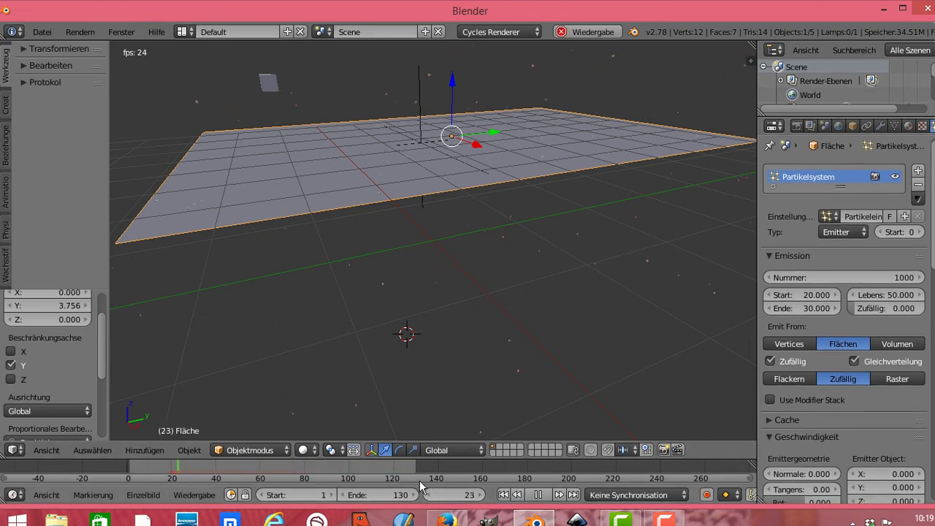
- Switch the viewport to Gerendert shading and make the world colour black
{"action": "left_click", "coordinate": [307, 450]}
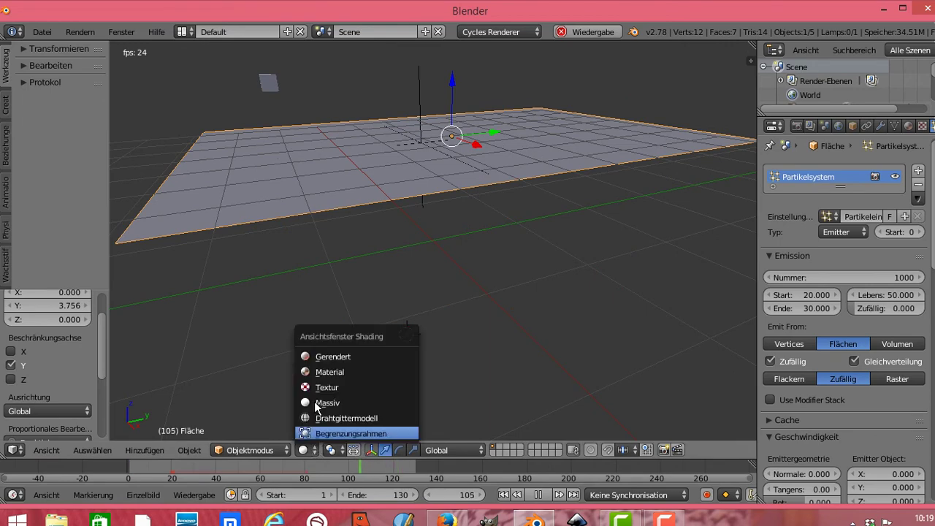
{"action": "left_click", "coordinate": [331, 357]}
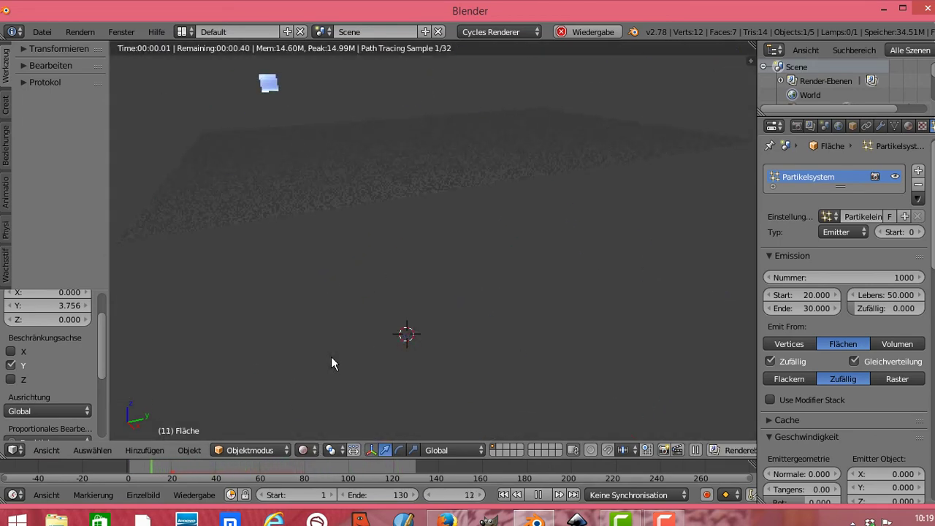
{"action": "left_click", "coordinate": [839, 127]}
{"action": "left_click_drag", "start_coordinate": [892, 266], "coordinate": [897, 272]}
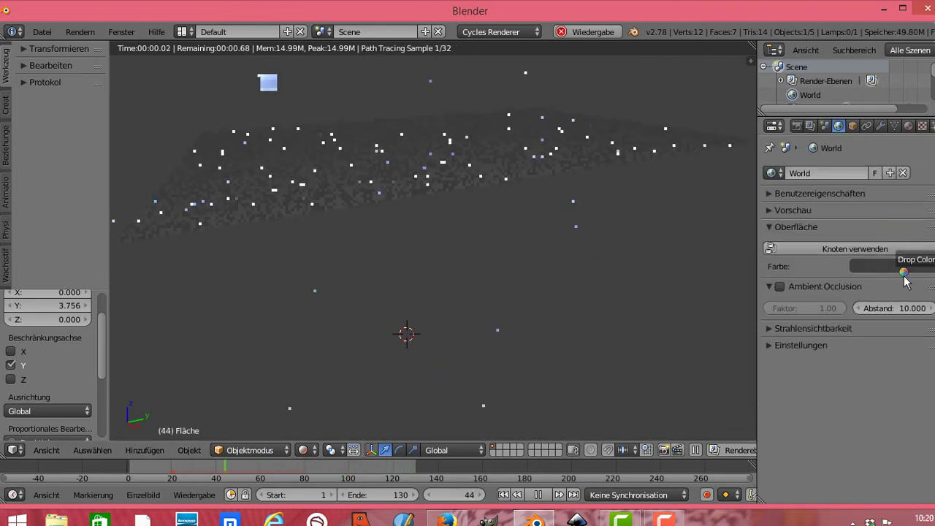
{"action": "left_click", "coordinate": [882, 265]}
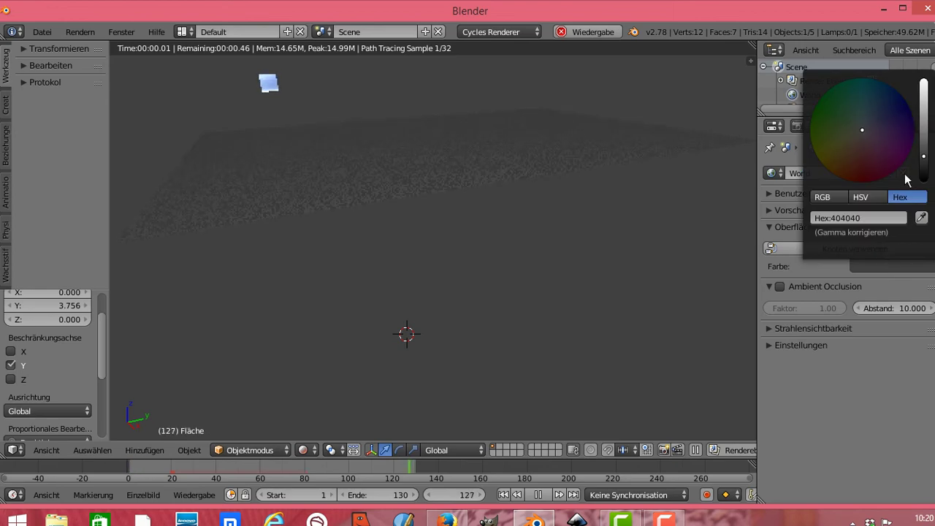
{"action": "left_click_drag", "start_coordinate": [922, 166], "coordinate": [929, 188]}
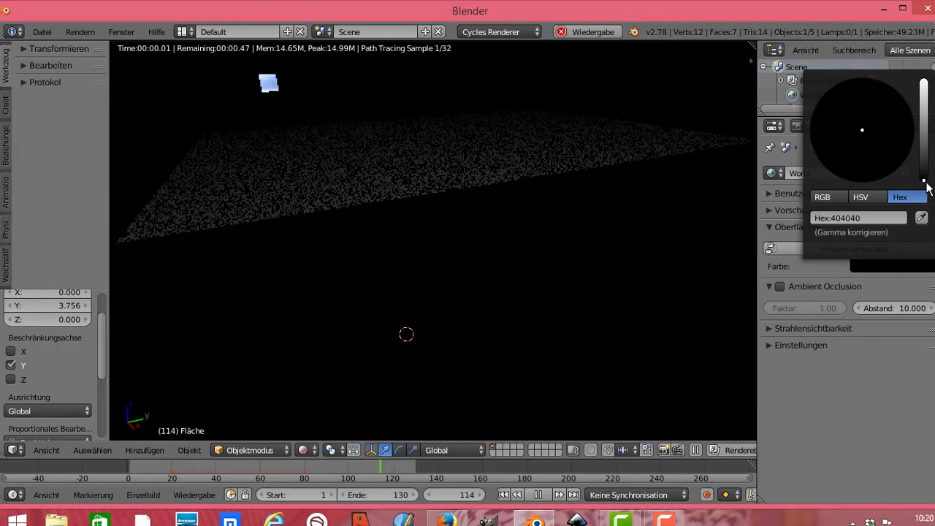
- Toggle Ambient Occlusion on and back off, then pause playback at frame 40
{"action": "left_click", "coordinate": [780, 286]}
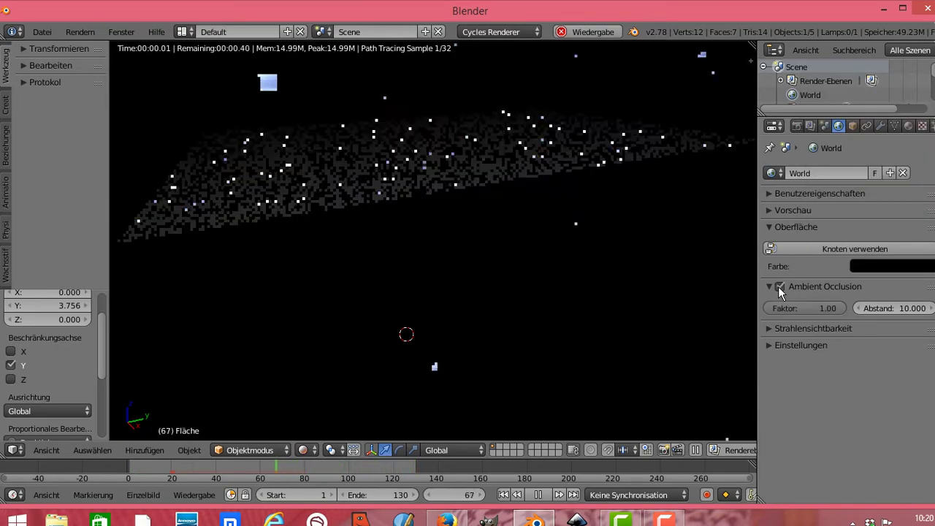
{"action": "left_click", "coordinate": [779, 287]}
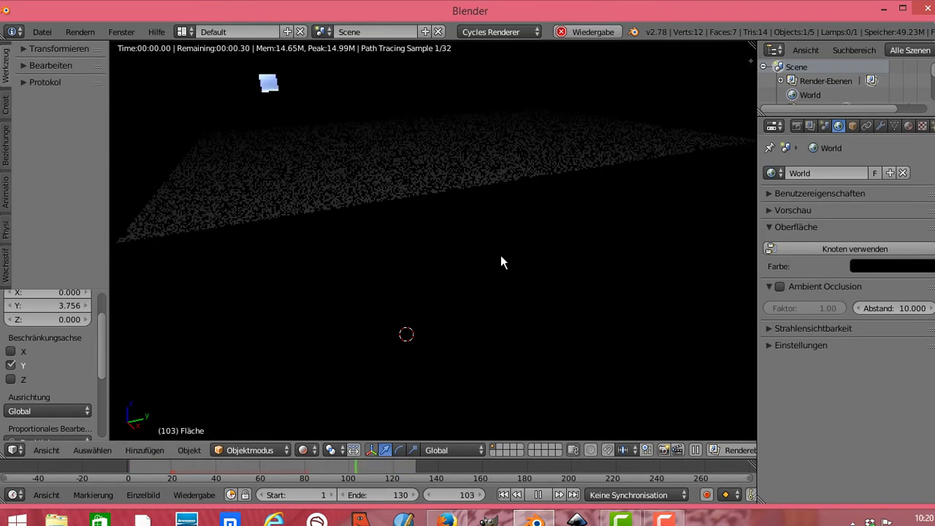
{"action": "left_click", "coordinate": [538, 496]}
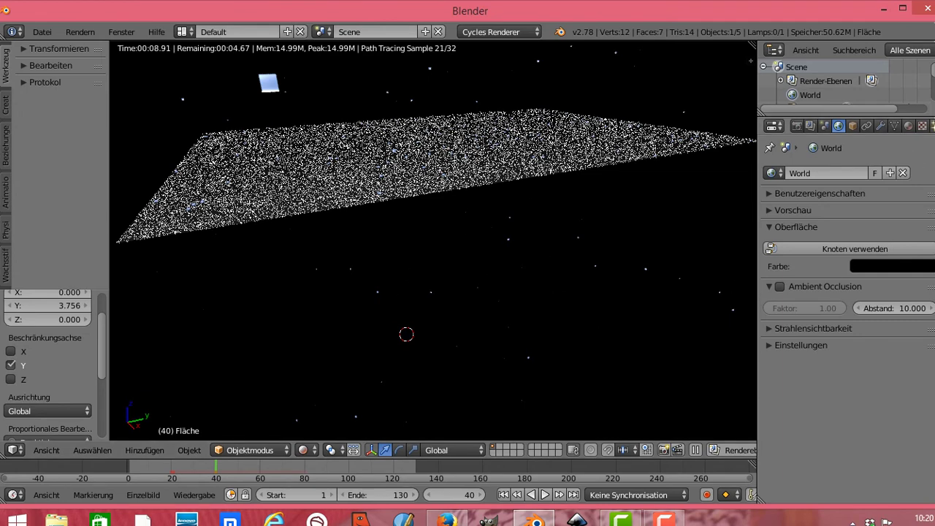
- Raise the Würfel particle Größe to 0.250 in the Render section and play the animation
{"action": "left_click", "coordinate": [932, 126]}
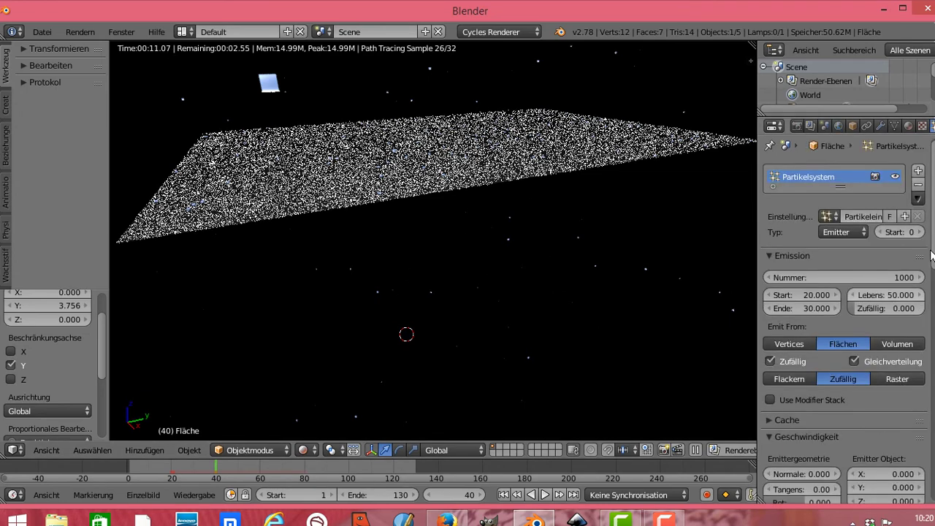
{"action": "scroll", "coordinate": [876, 420], "scroll_direction": "down", "scroll_amount": 4}
{"action": "scroll", "coordinate": [933, 422], "scroll_direction": "down", "scroll_amount": 3}
{"action": "scroll", "coordinate": [932, 423], "scroll_direction": "down", "scroll_amount": 3}
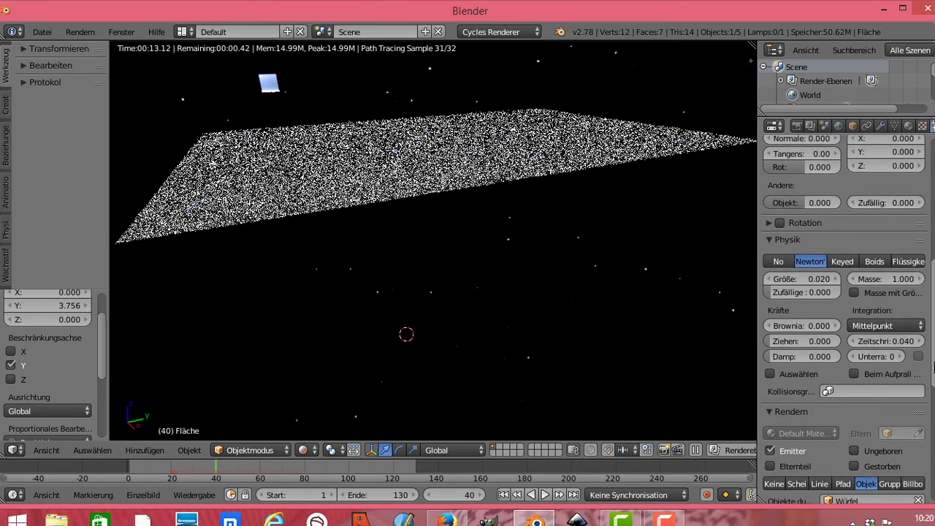
{"action": "scroll", "coordinate": [932, 423], "scroll_direction": "down", "scroll_amount": 3}
{"action": "scroll", "coordinate": [933, 423], "scroll_direction": "down", "scroll_amount": 3}
{"action": "scroll", "coordinate": [933, 423], "scroll_direction": "down", "scroll_amount": 1}
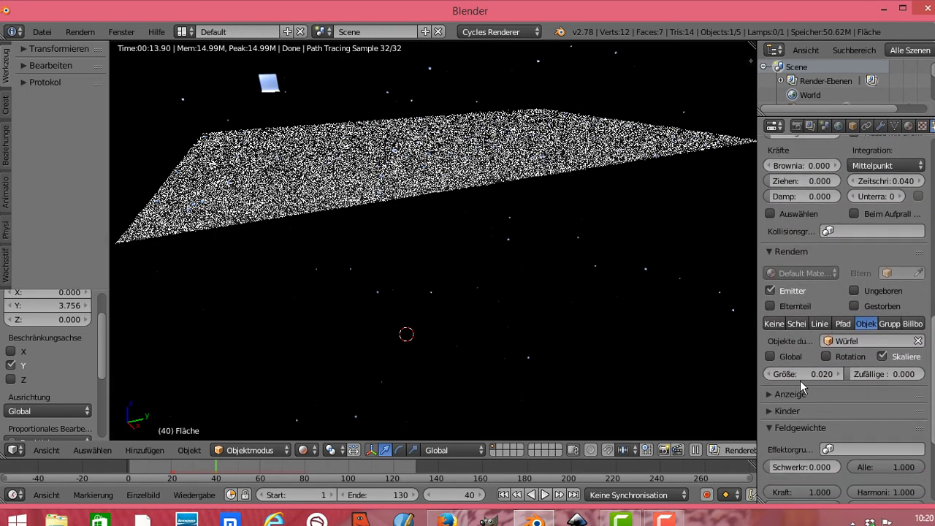
{"action": "mouse_move", "coordinate": [801, 380]}
{"action": "left_mouse_down"}
{"action": "mouse_move", "coordinate": [862, 380]}
{"action": "mouse_move", "coordinate": [797, 373]}
{"action": "left_mouse_up"}
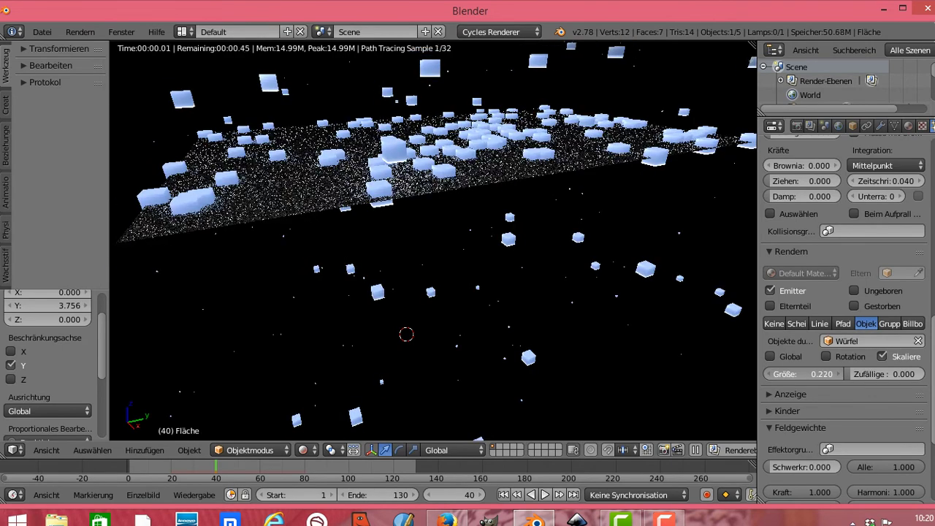
{"action": "left_click_drag", "start_coordinate": [821, 373], "coordinate": [834, 374]}
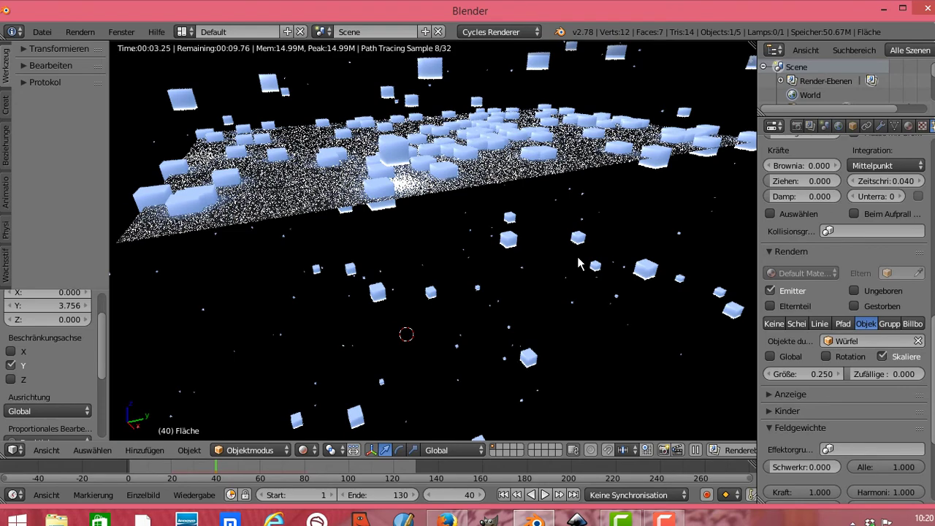
{"action": "left_click", "coordinate": [544, 496]}
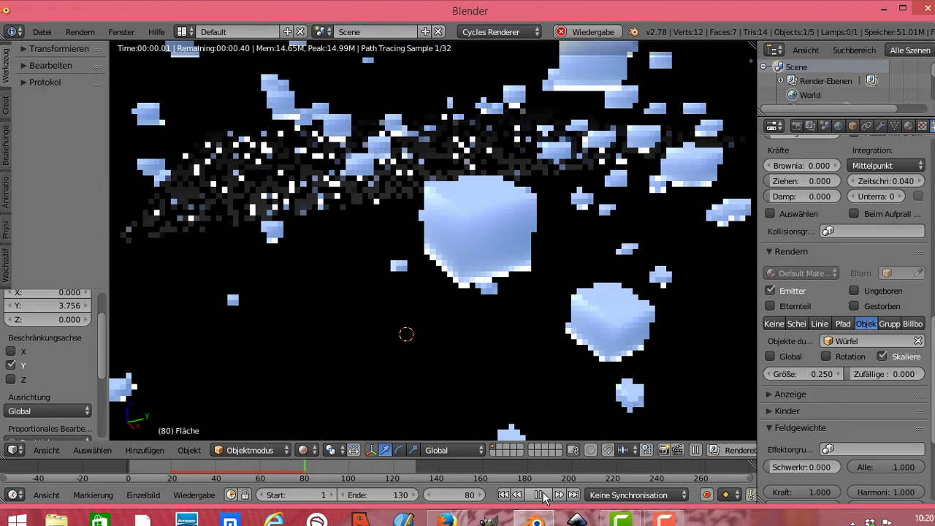
- Pause, resume, and pause playback again at frame 49
{"action": "left_click", "coordinate": [541, 496]}
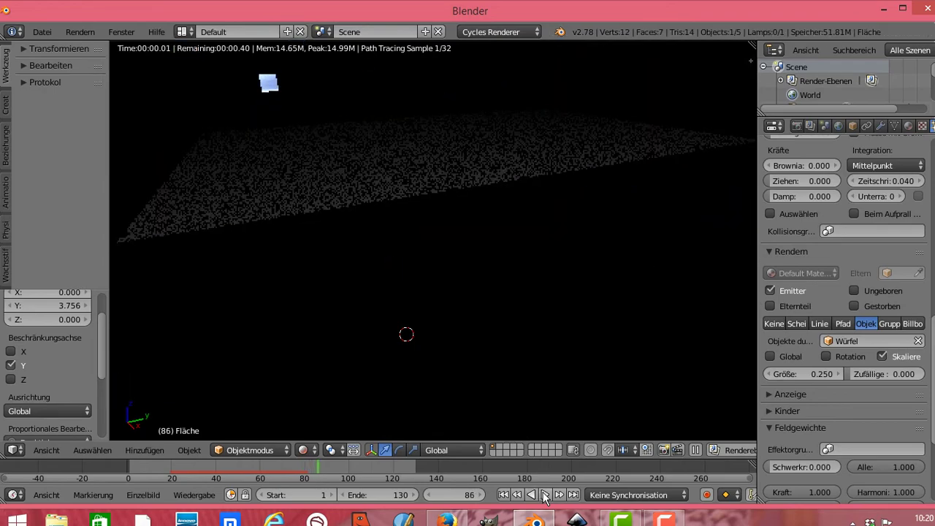
{"action": "left_click", "coordinate": [544, 496]}
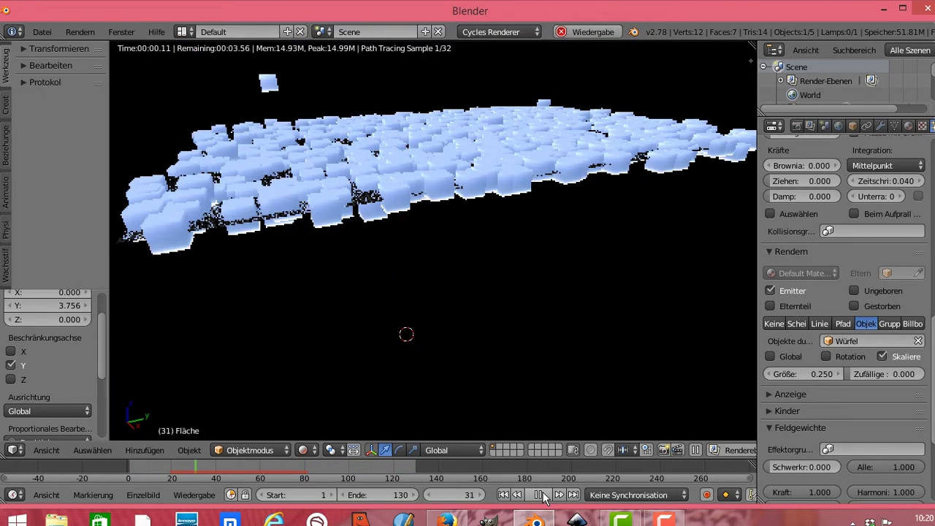
{"action": "left_click", "coordinate": [543, 497]}
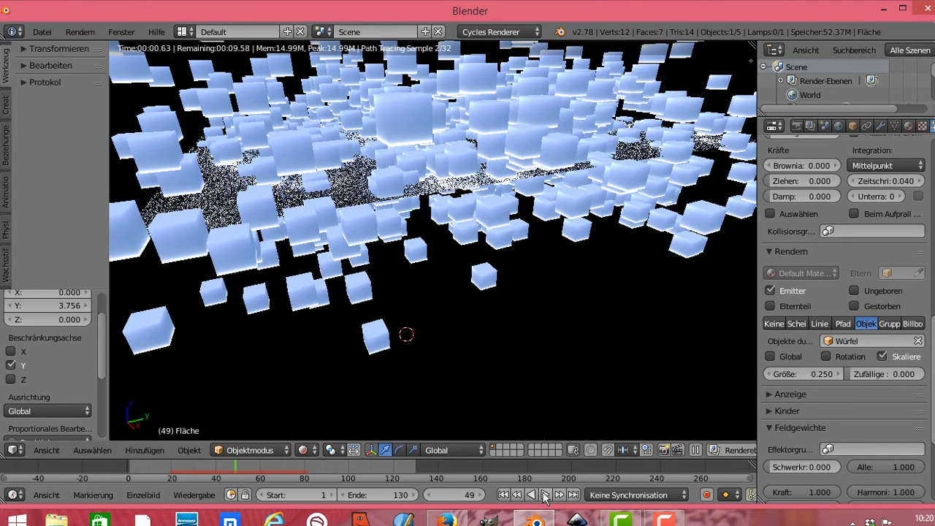